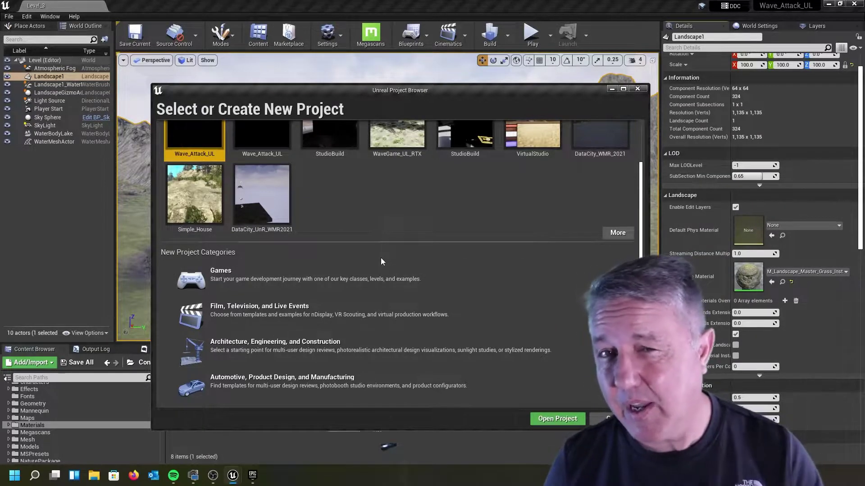
# Start a new project in the Games category using the Third Person template.
pyautogui.click(357, 280)
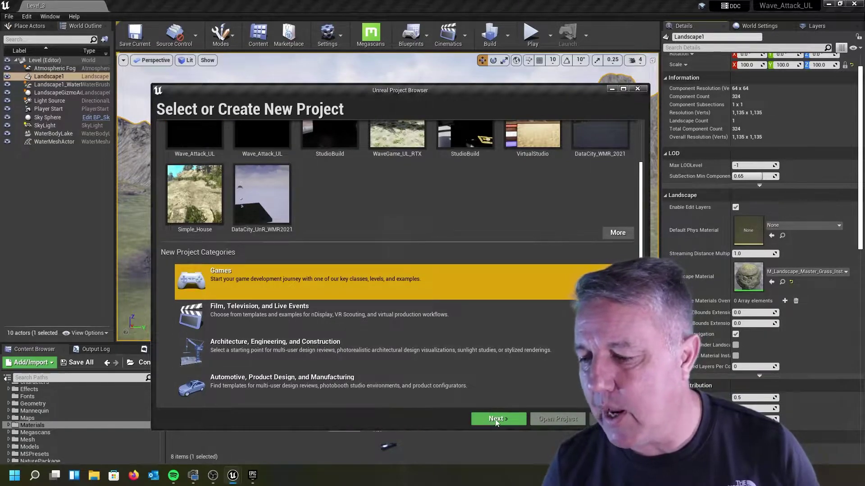
pyautogui.click(496, 419)
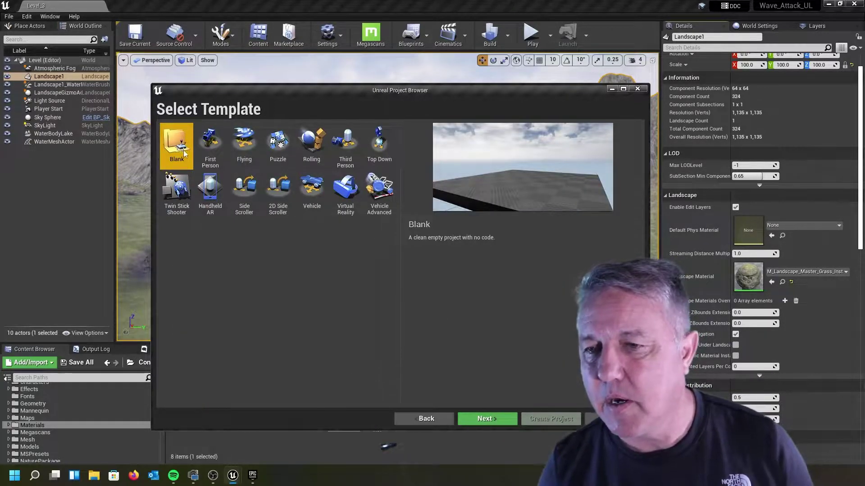
pyautogui.click(347, 154)
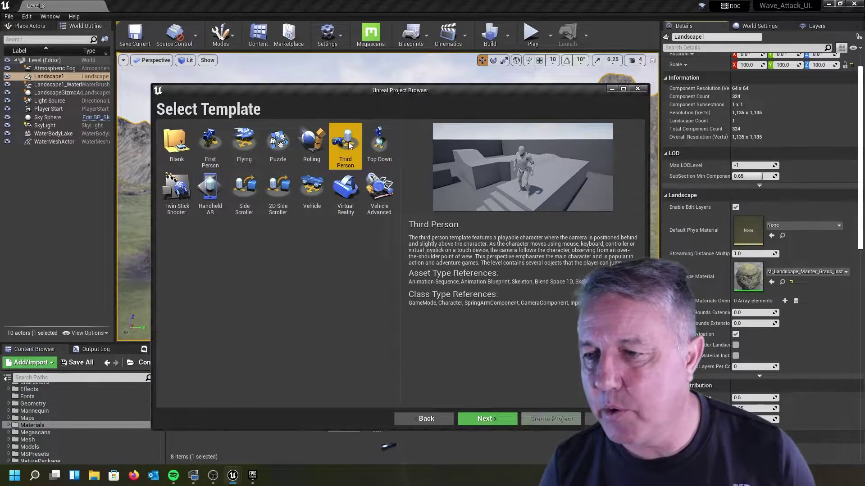
pyautogui.click(486, 421)
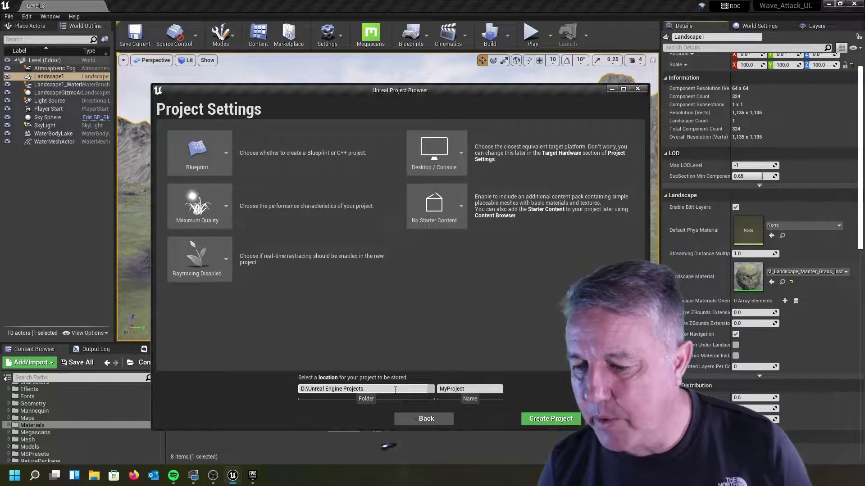
# Name the new project MigratingDemo and create it in D:\Unreal Engine Projects with the existing settings.
pyautogui.click(476, 389)
pyautogui.press('BackSpace')
pyautogui.press('BackSpace')
pyautogui.press('BackSpace')
pyautogui.press('BackSpace')
pyautogui.press('BackSpace')
pyautogui.press('BackSpace')
pyautogui.press('BackSpace')
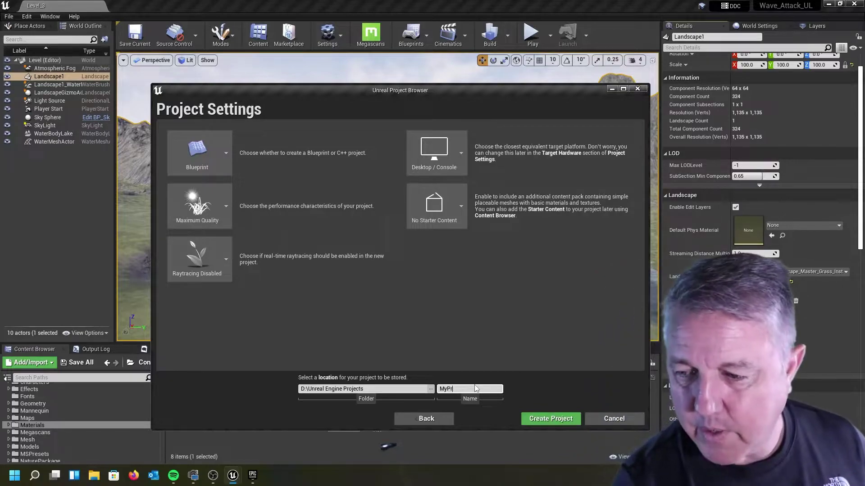
pyautogui.press('BackSpace')
pyautogui.press('BackSpace')
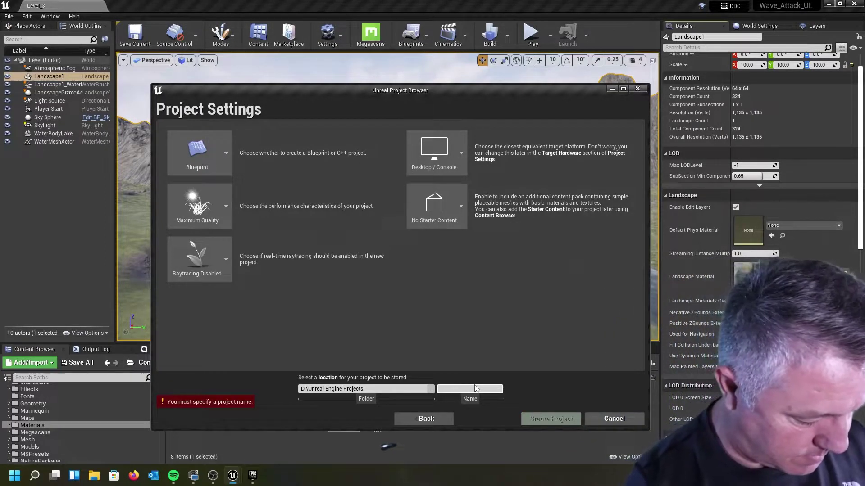
pyautogui.write('Migratiung')
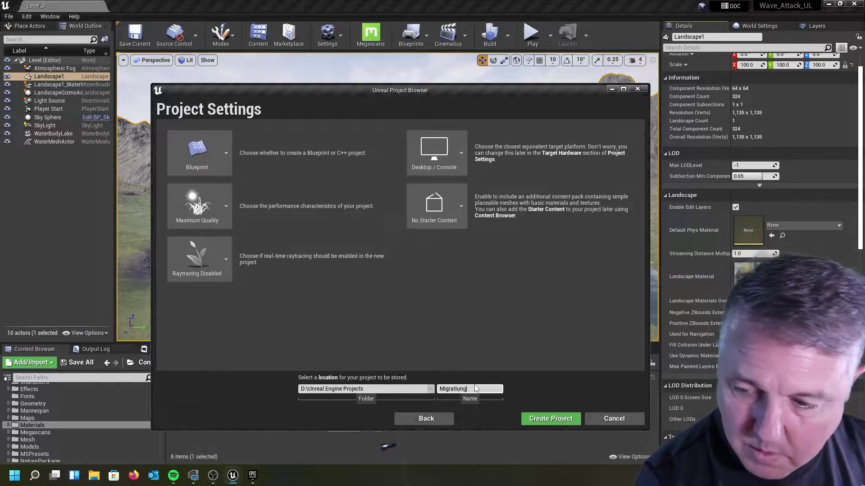
pyautogui.press('BackSpace')
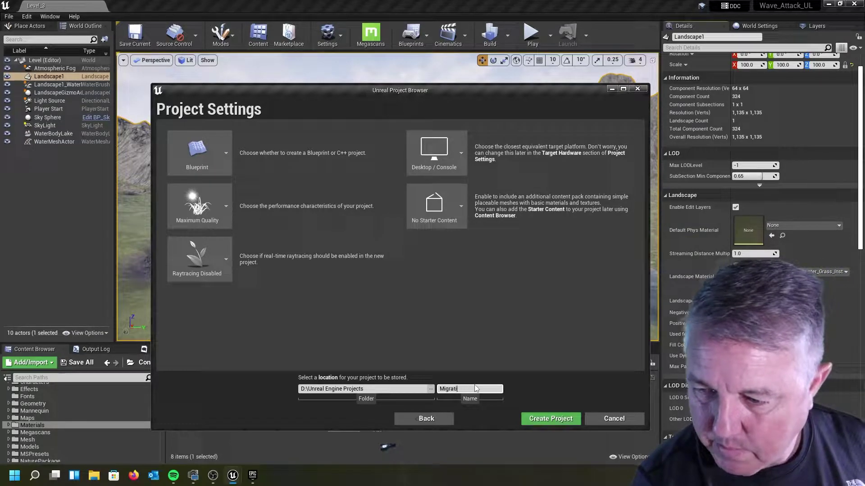
pyautogui.write('ng')
pyautogui.press('BackSpace')
pyautogui.write('Dem')
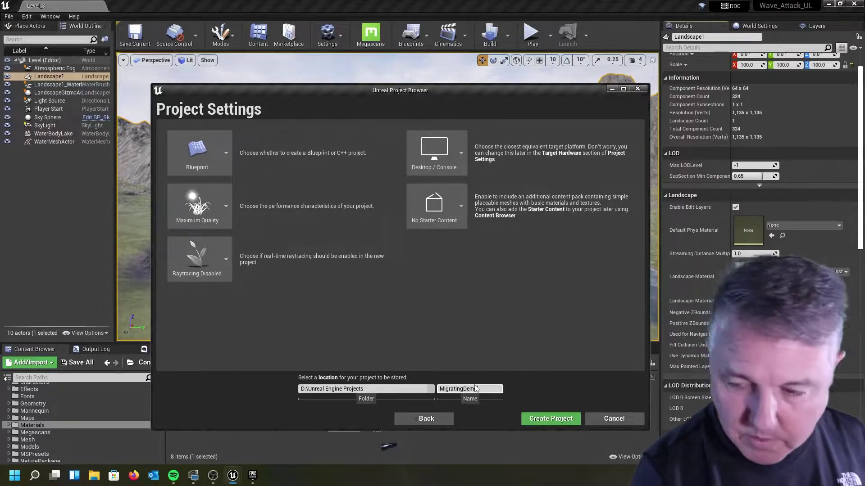
pyautogui.write('o')
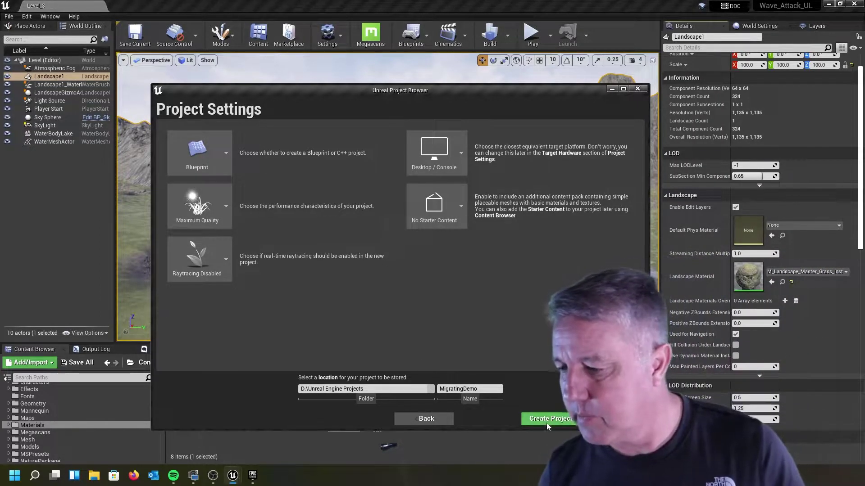
pyautogui.click(546, 422)
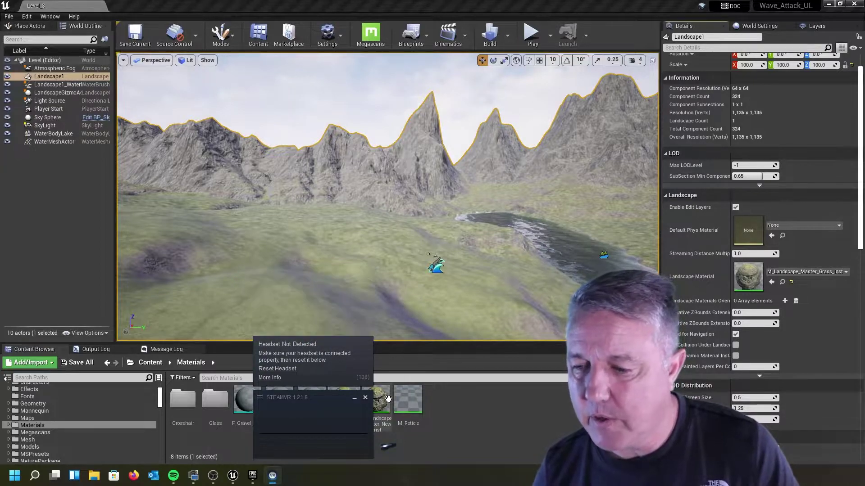
# Dismiss the SteamVR window, open the Maps folder in Wave_Attack_UL's content, and return to that project once the new editor window appears.
pyautogui.click(365, 398)
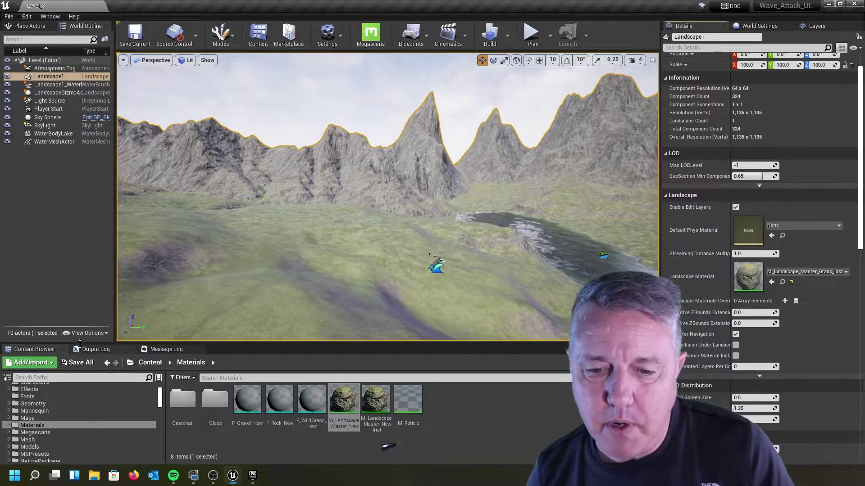
pyautogui.click(144, 364)
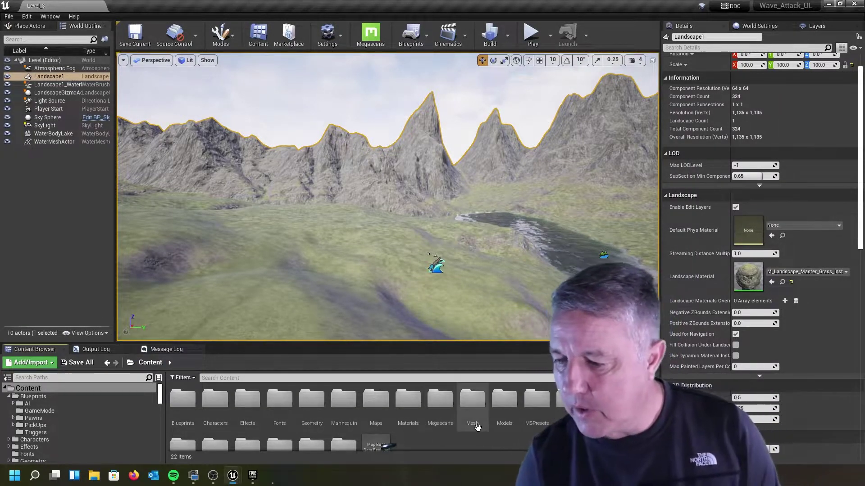
pyautogui.scroll(-1, 465, 423)
pyautogui.scroll(-1, 464, 422)
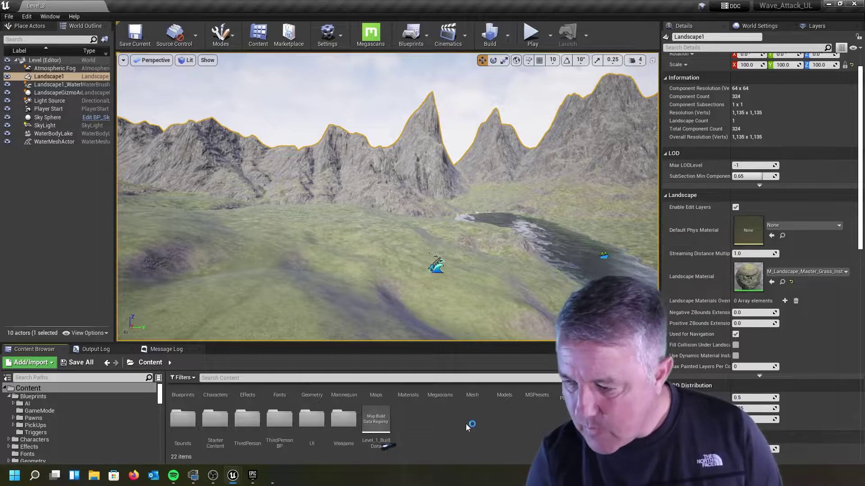
pyautogui.scroll(2, 425, 424)
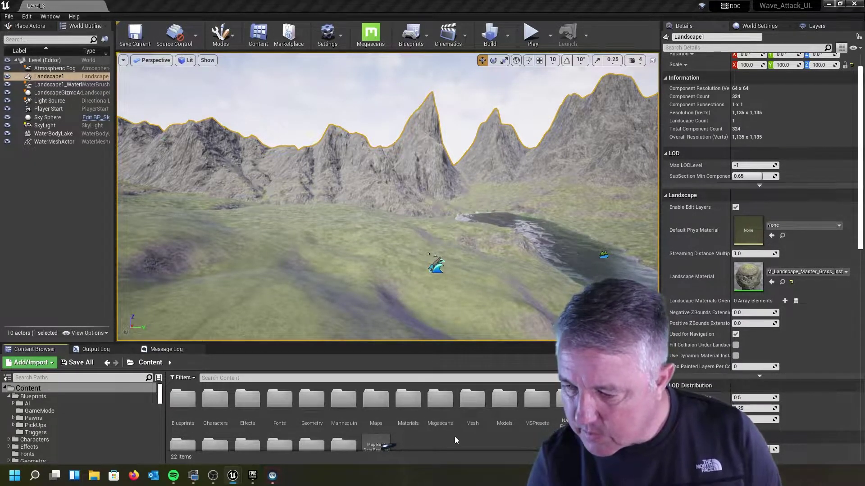
pyautogui.doubleClick(375, 400)
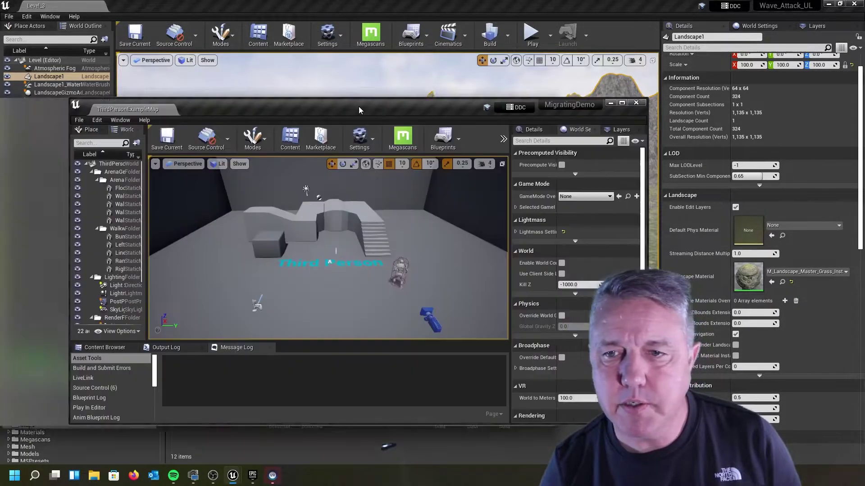
pyautogui.moveTo(358, 107); pyautogui.dragTo(110, 125)
pyautogui.click(123, 246)
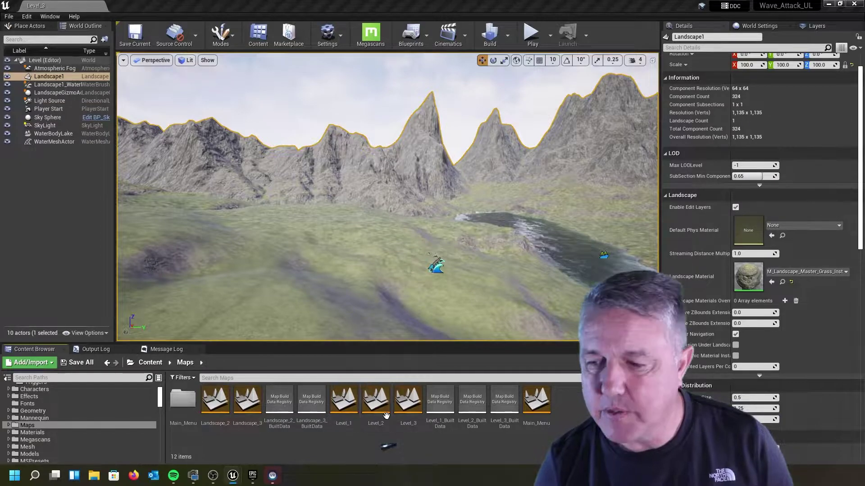
pyautogui.rightClick(404, 402)
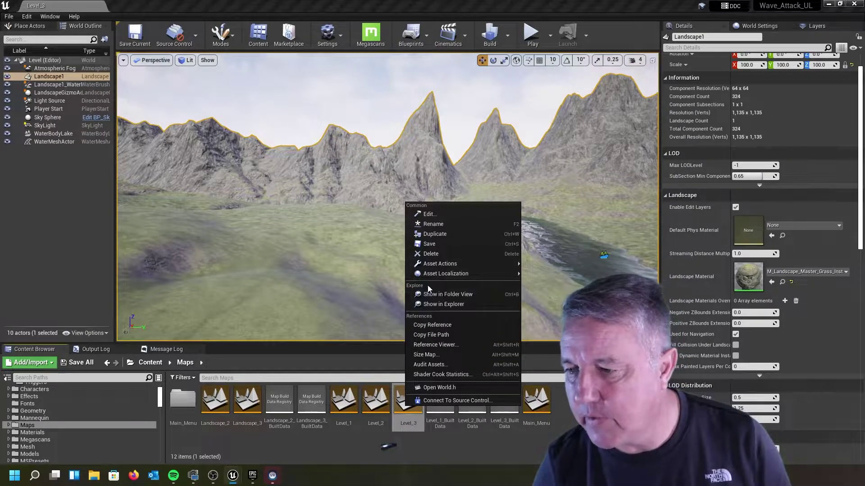
pyautogui.moveTo(429, 265)
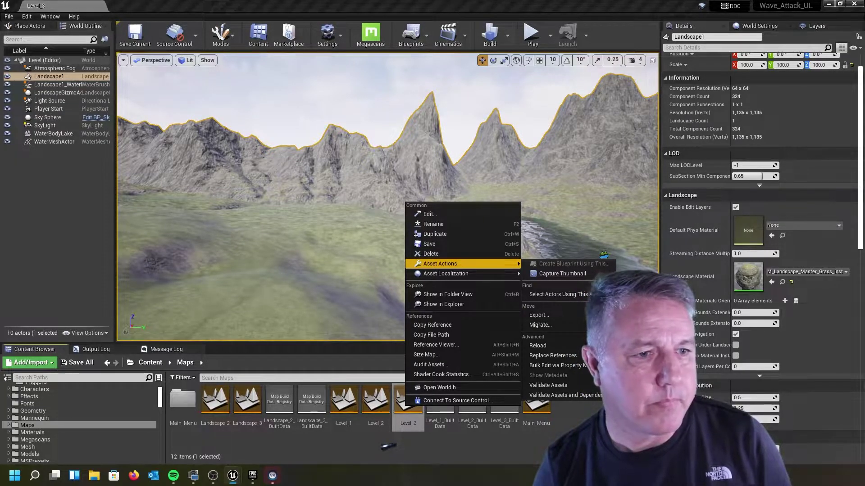
pyautogui.press('Escape')
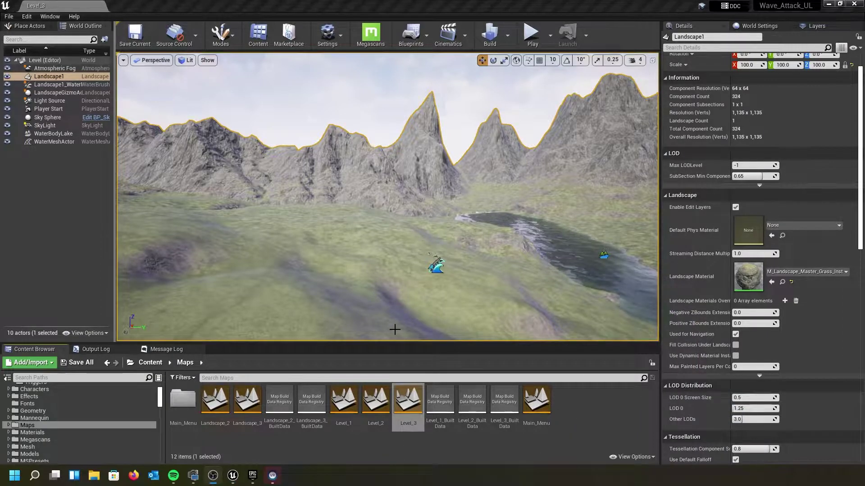
# Start migrating the Level_3 map, review its dependent assets in the Asset Report, and accept all of them.
pyautogui.rightClick(411, 400)
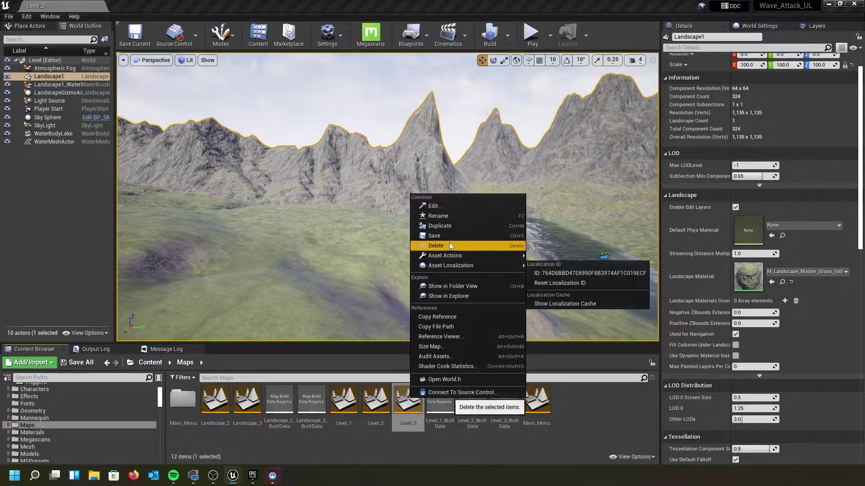
pyautogui.moveTo(450, 255)
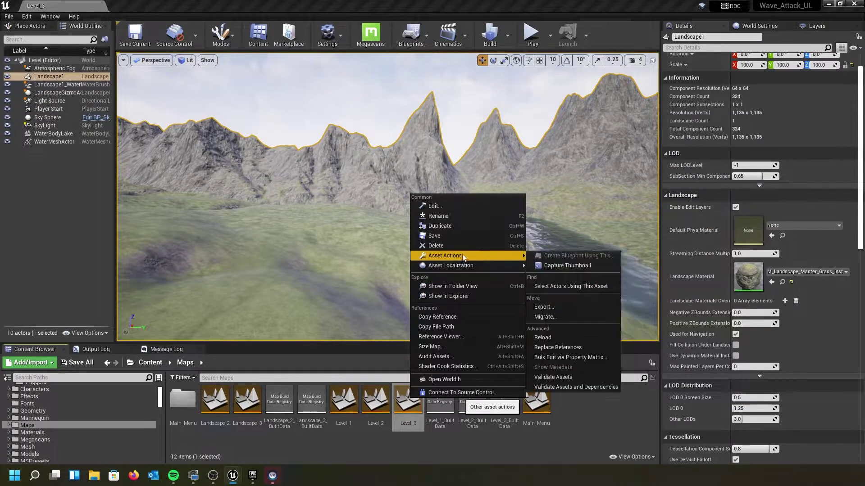
pyautogui.click(547, 315)
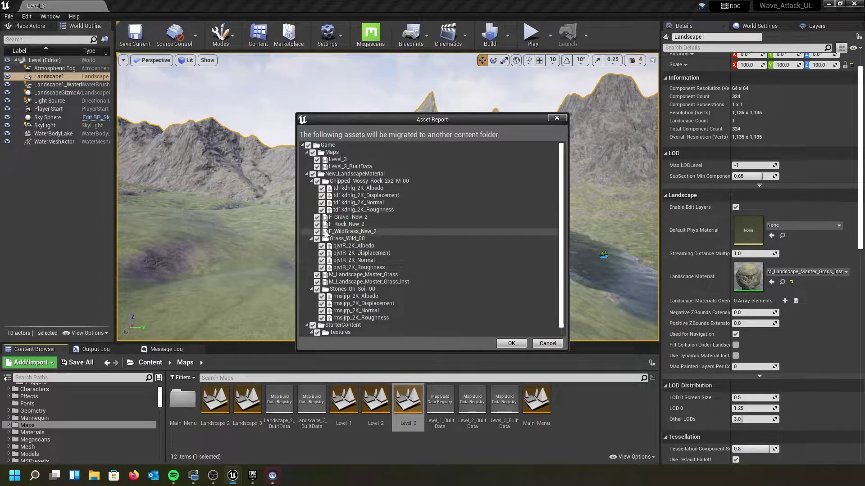
pyautogui.scroll(-1, 346, 291)
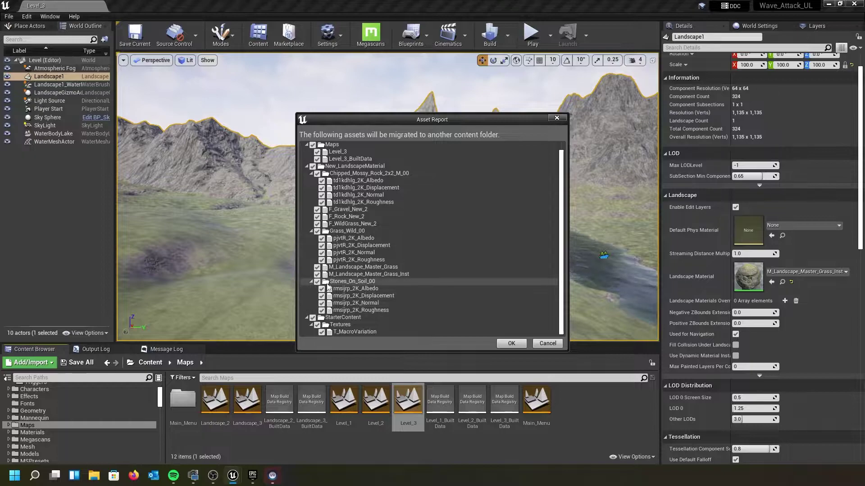
pyautogui.scroll(1, 327, 288)
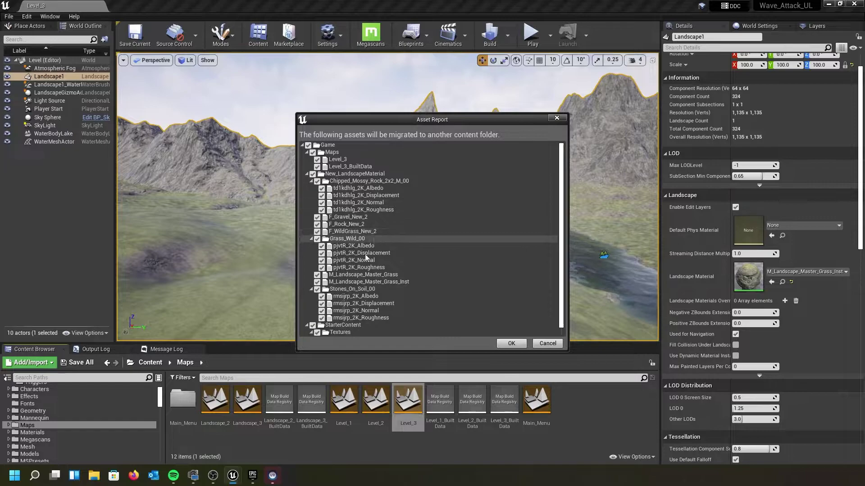
pyautogui.scroll(-1, 361, 288)
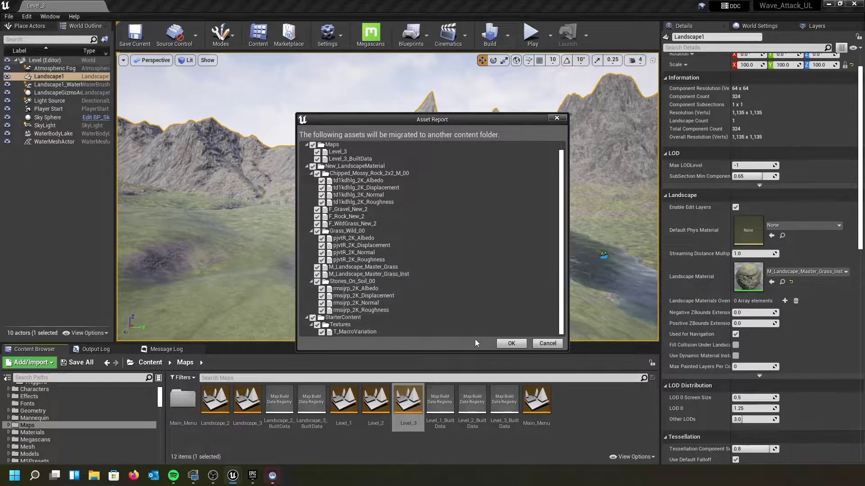
pyautogui.click(514, 343)
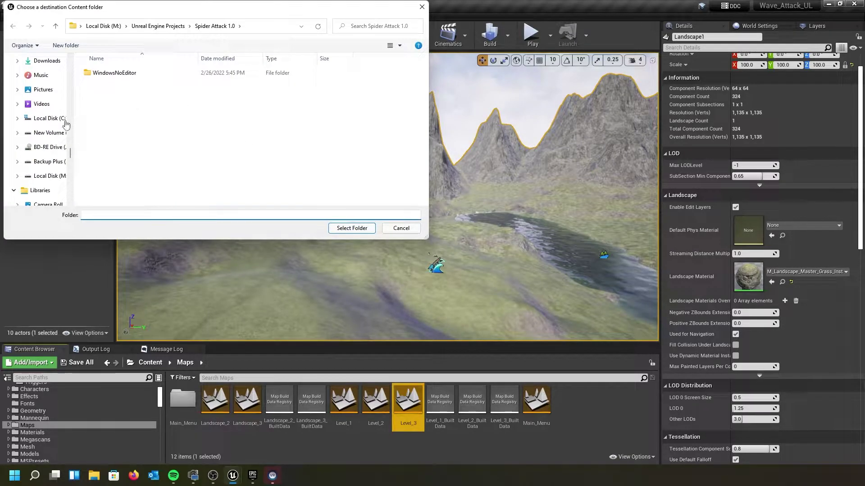
# Choose the Content folder of MigratingDemo, inside Unreal Engine Projects on drive D, as the migration destination.
pyautogui.click(43, 134)
pyautogui.scroll(-5, 149, 146)
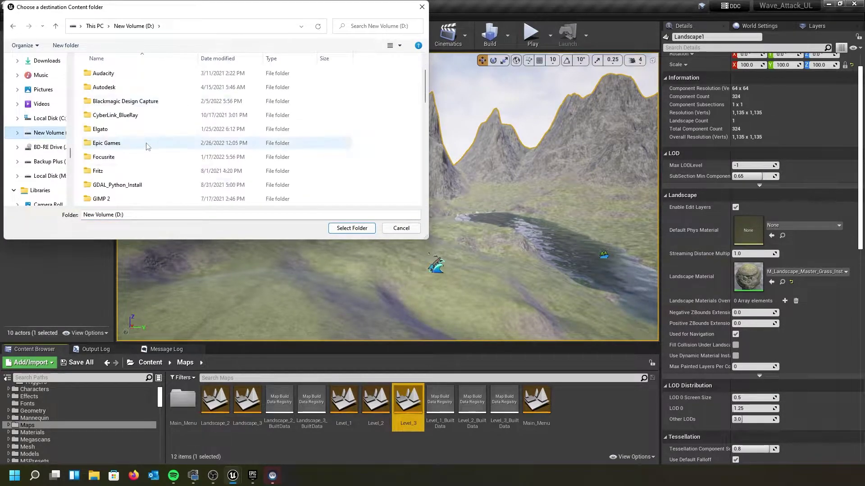
pyautogui.scroll(-3, 148, 146)
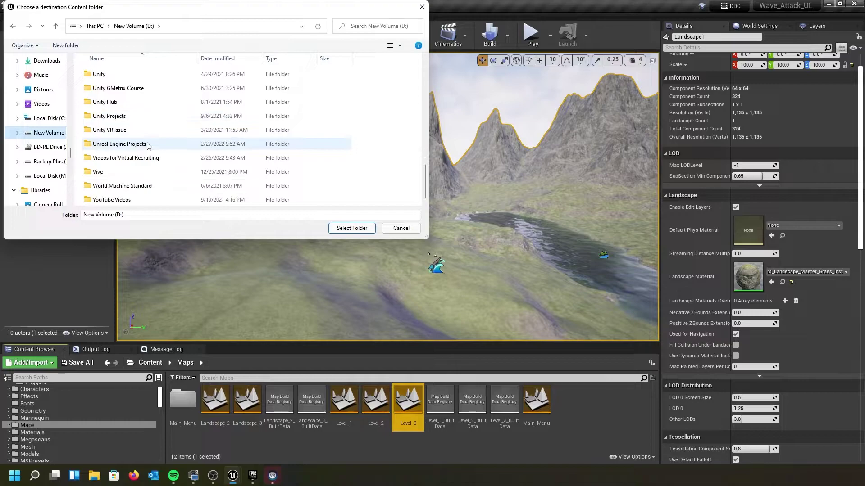
pyautogui.doubleClick(127, 144)
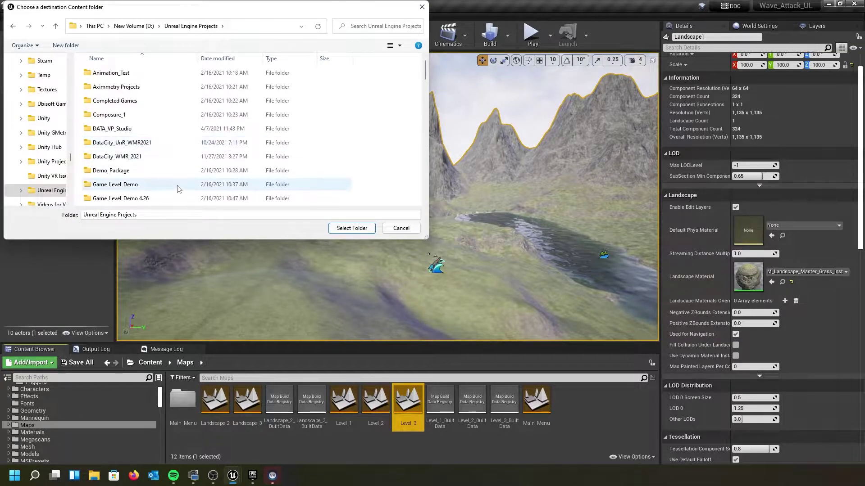
pyautogui.scroll(-1, 180, 166)
pyautogui.scroll(-1, 179, 165)
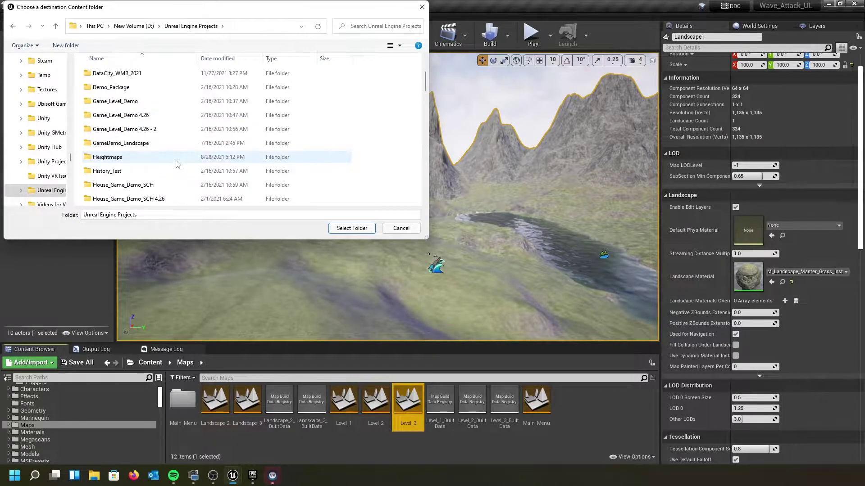
pyautogui.scroll(-4, 175, 162)
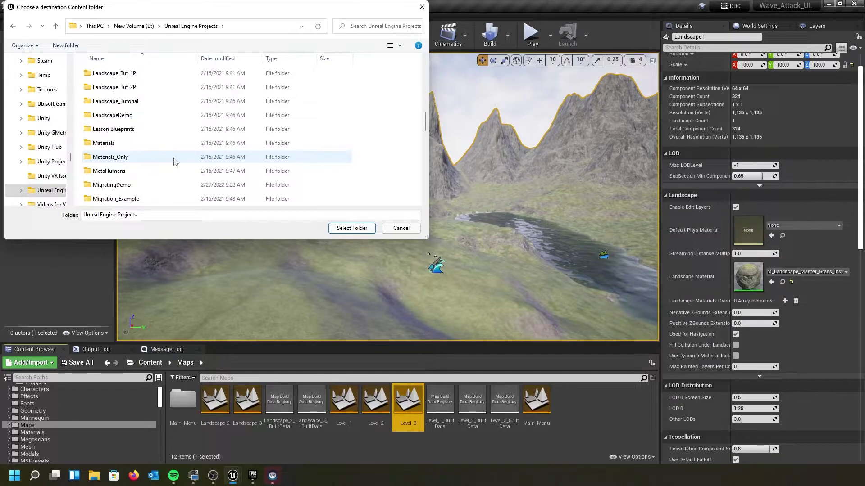
pyautogui.click(104, 185)
pyautogui.doubleClick(103, 187)
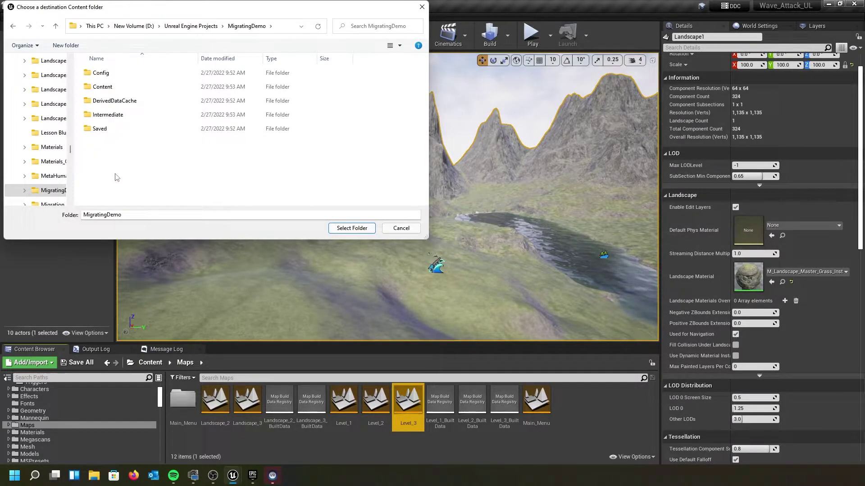
pyautogui.click(89, 87)
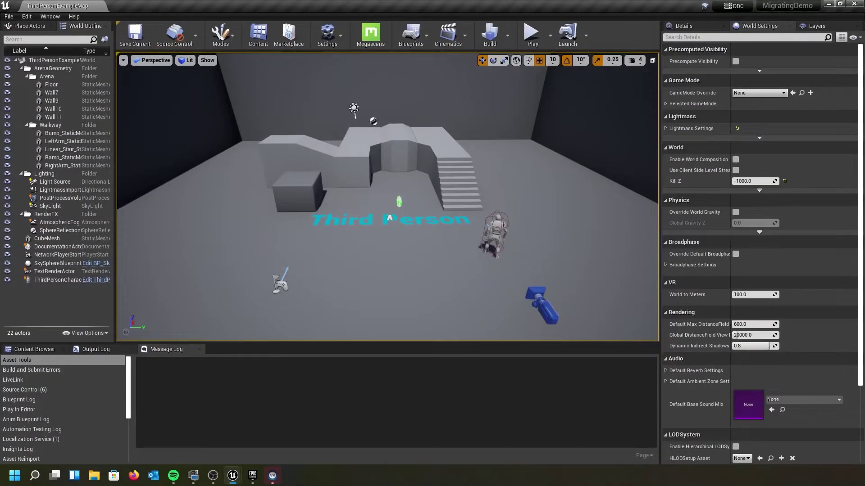
# Search the plugins of MigratingDemo for "water" and enable the experimental Water plugin.
pyautogui.click(26, 16)
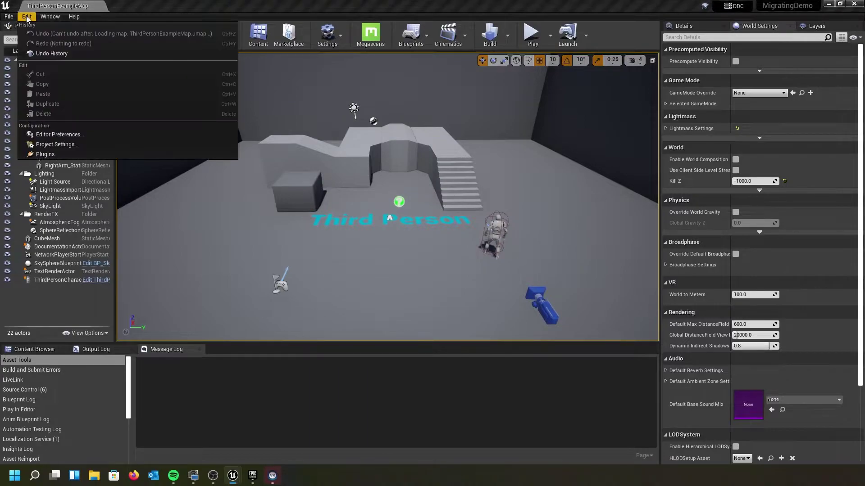
pyautogui.click(57, 154)
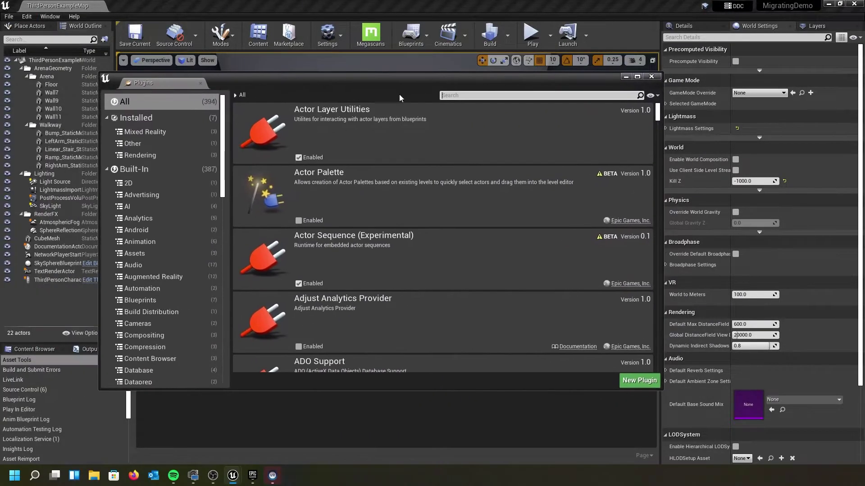
pyautogui.write('water')
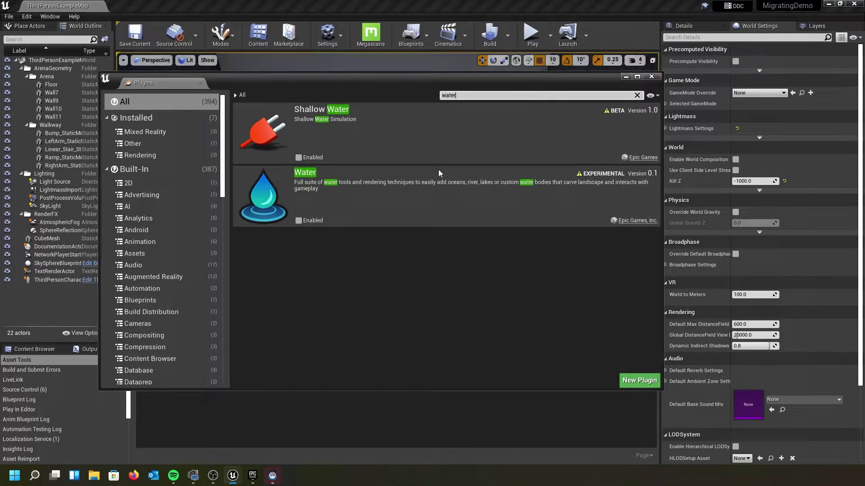
pyautogui.click(298, 221)
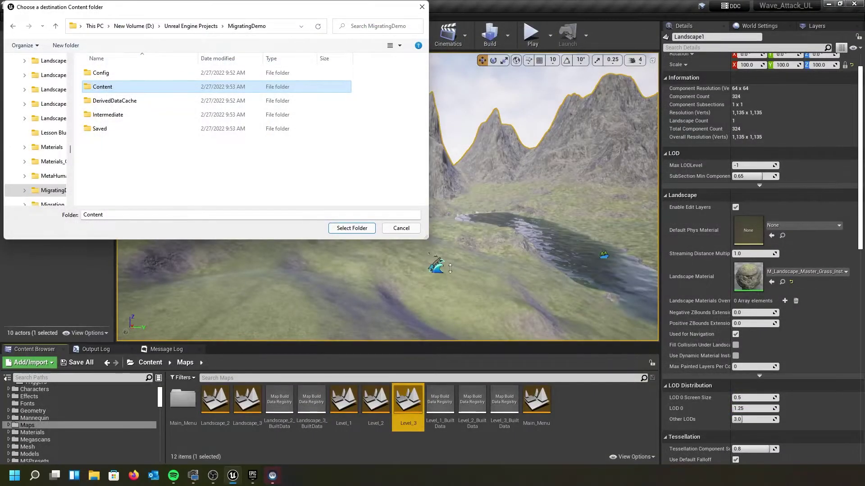
# Dismiss the SteamVR Status window and close the Plugins window of MigratingDemo.
pyautogui.click(448, 270)
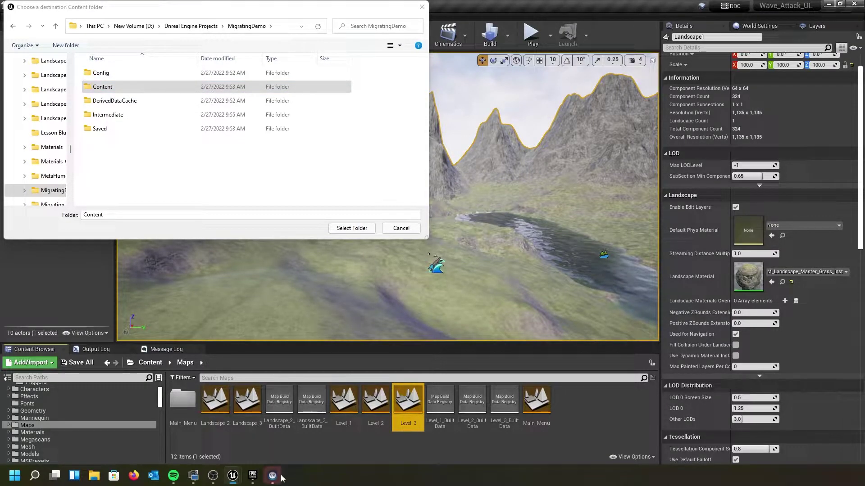
pyautogui.moveTo(275, 478)
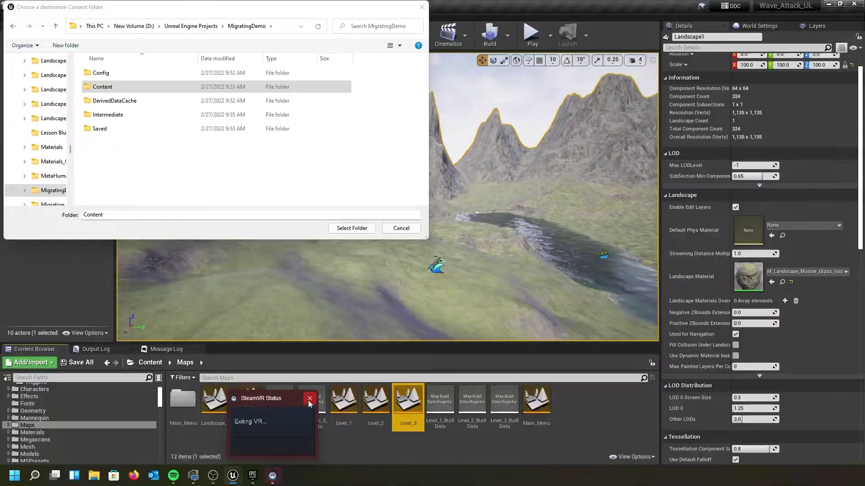
pyautogui.click(310, 399)
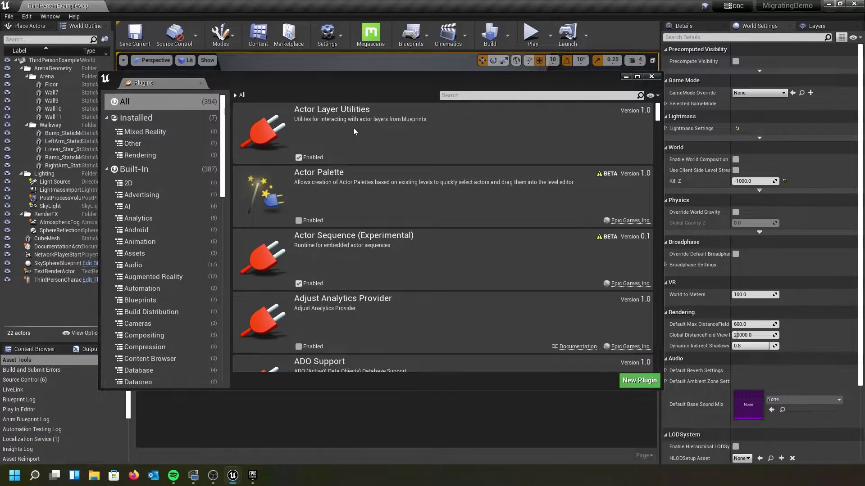
pyautogui.click(651, 76)
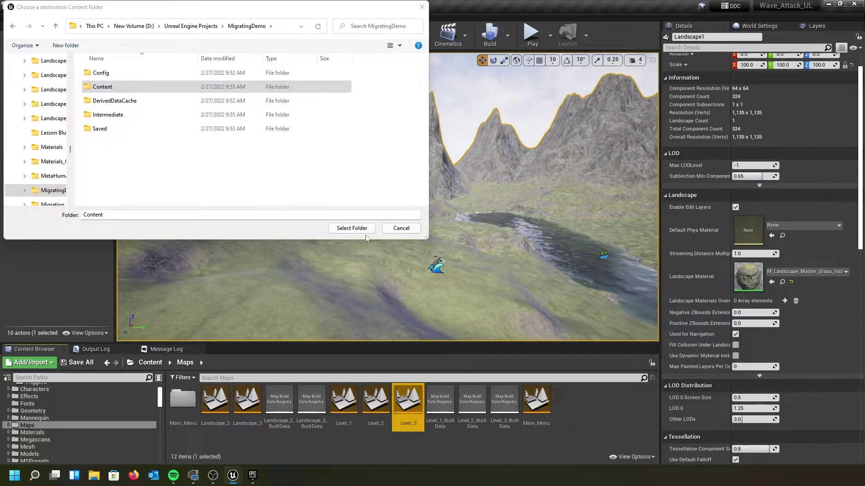
# Confirm MigratingDemo's Content folder as the Level_3 migration destination and switch to the MigratingDemo editor.
pyautogui.click(365, 234)
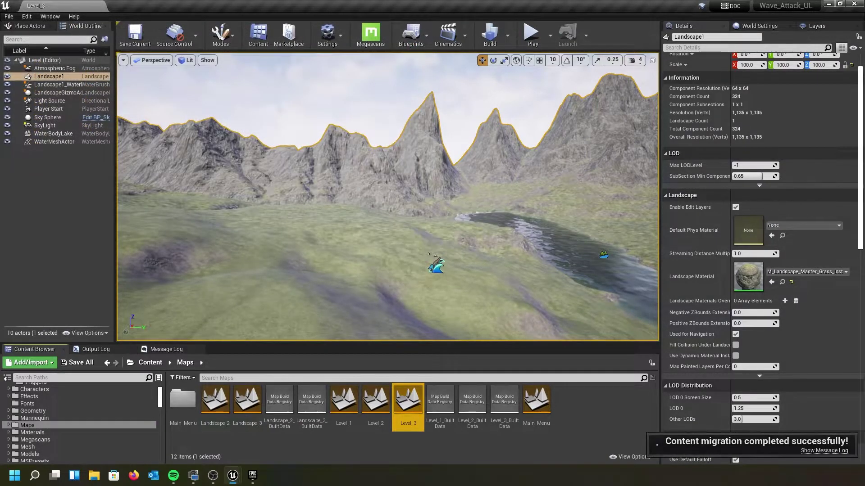
pyautogui.moveTo(64, 122); pyautogui.dragTo(463, 1)
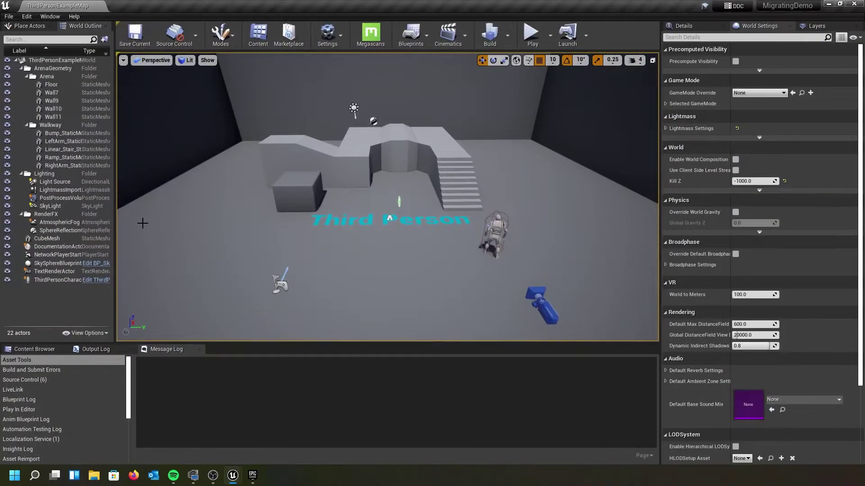
# Open the migrated Level_3 map from the Maps folder in MigratingDemo's content and look over its landscape and lake.
pyautogui.click(34, 349)
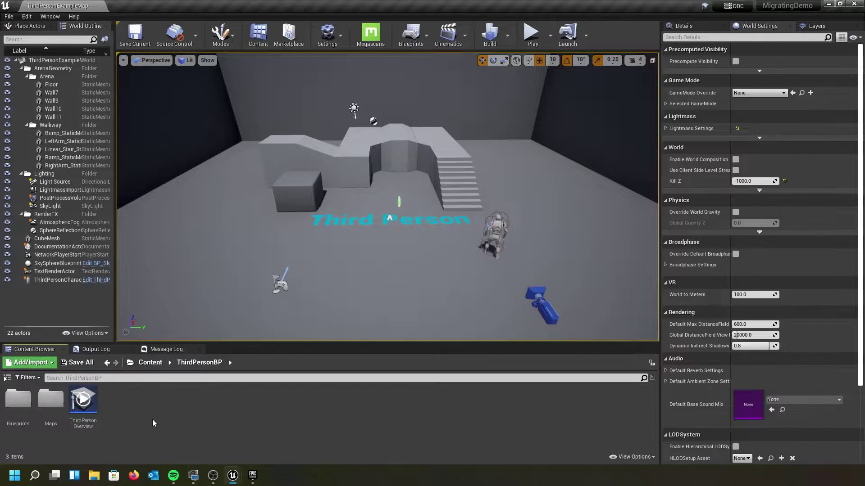
pyautogui.click(137, 363)
pyautogui.click(149, 362)
pyautogui.click(150, 363)
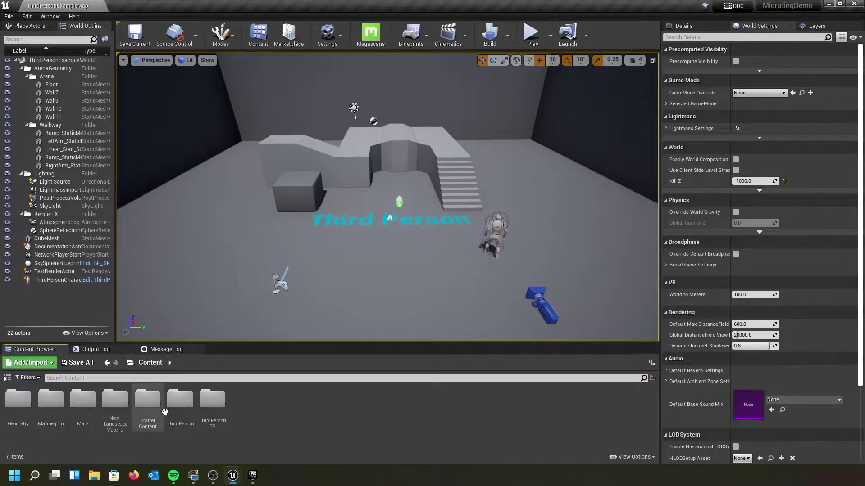
pyautogui.doubleClick(85, 410)
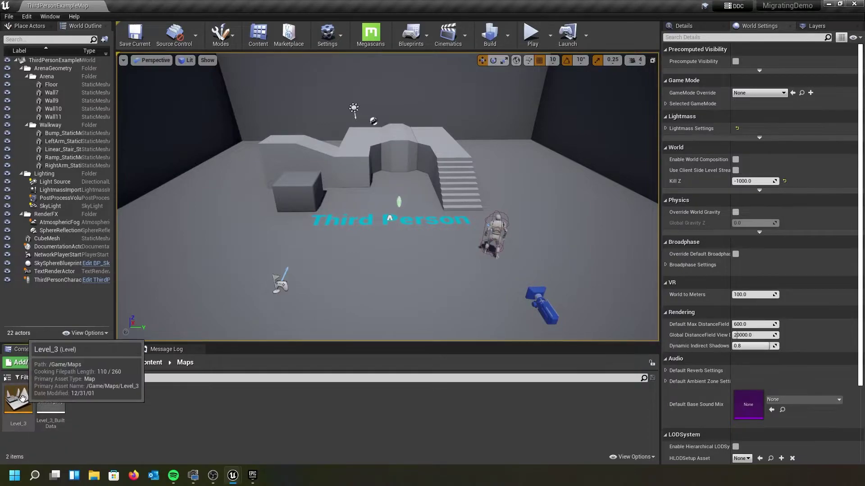
pyautogui.doubleClick(21, 398)
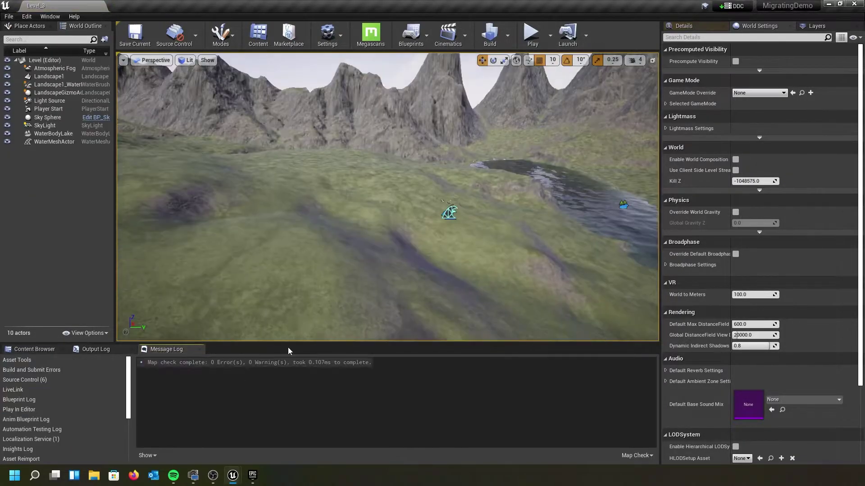
pyautogui.scroll(-3, 262, 175)
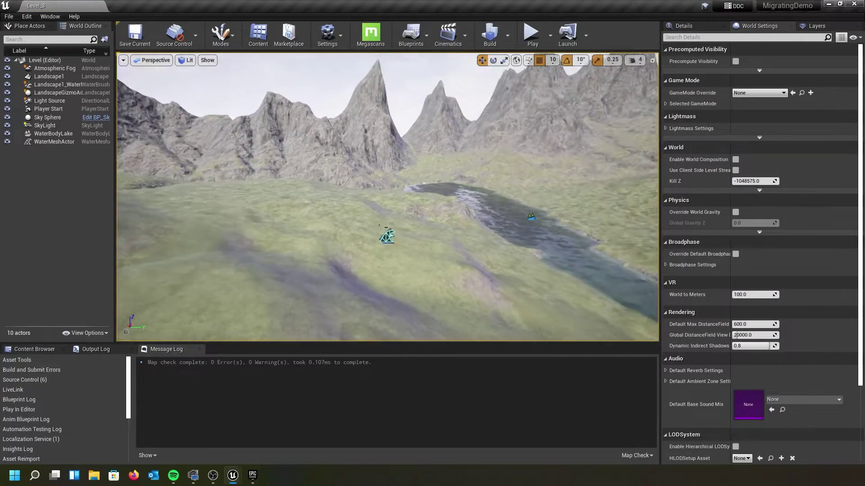
pyautogui.moveTo(262, 175); pyautogui.dragTo(269, 183)
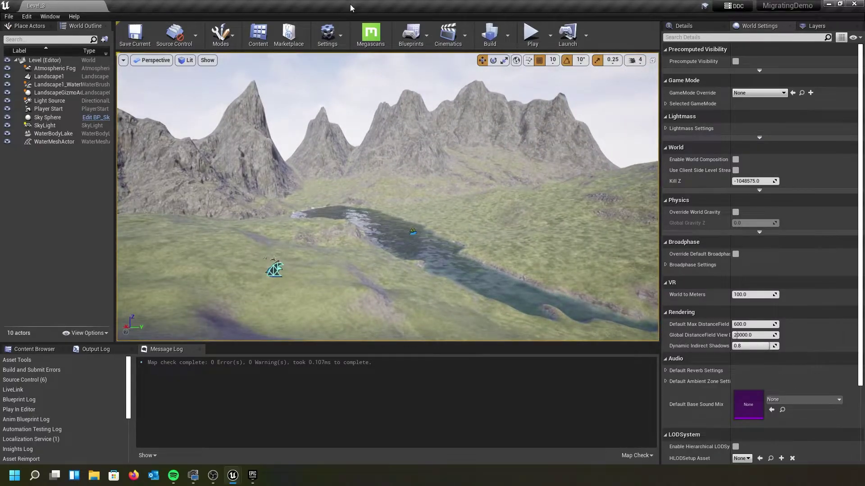
pyautogui.moveTo(350, 9); pyautogui.dragTo(390, 4)
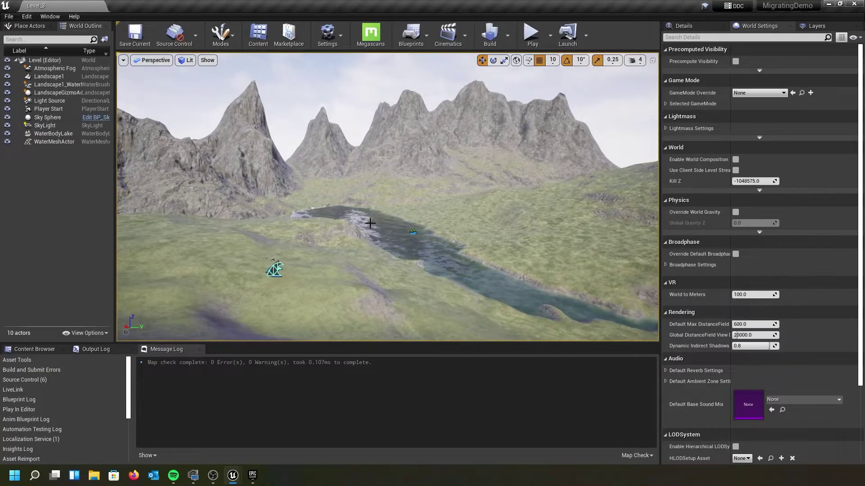
pyautogui.moveTo(353, 254); pyautogui.dragTo(374, 238)
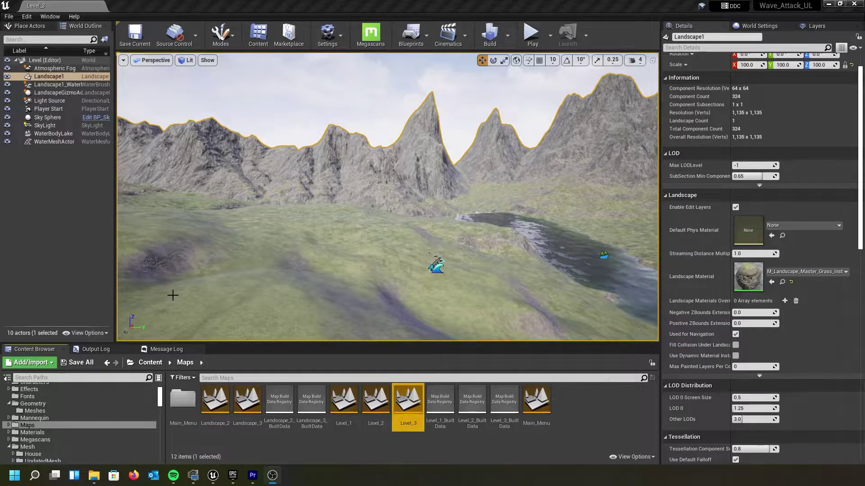
# Start migrating BP_HealthPickUp from Blueprints/PickUps in Wave_Attack_UL and review its dependent assets in the Asset Report.
pyautogui.click(150, 362)
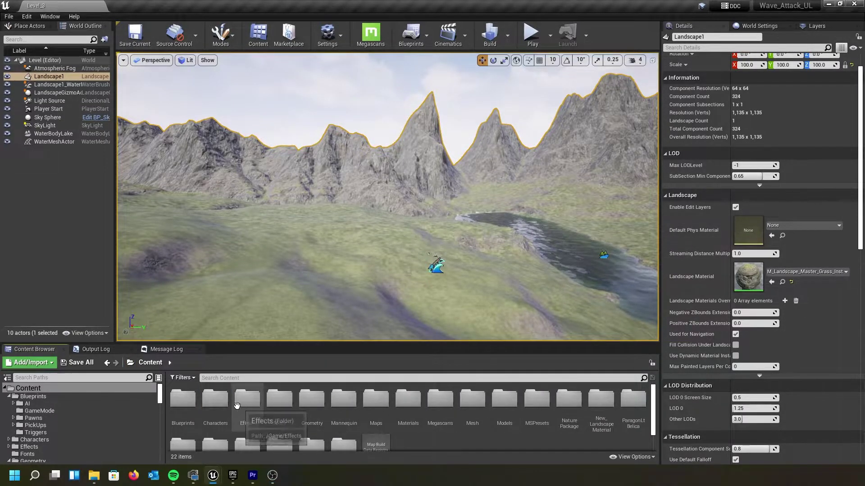
pyautogui.doubleClick(197, 400)
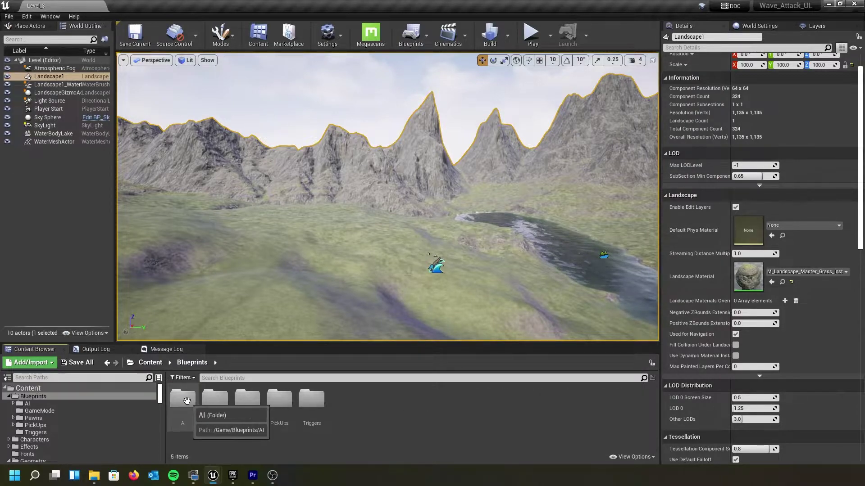
pyautogui.doubleClick(279, 399)
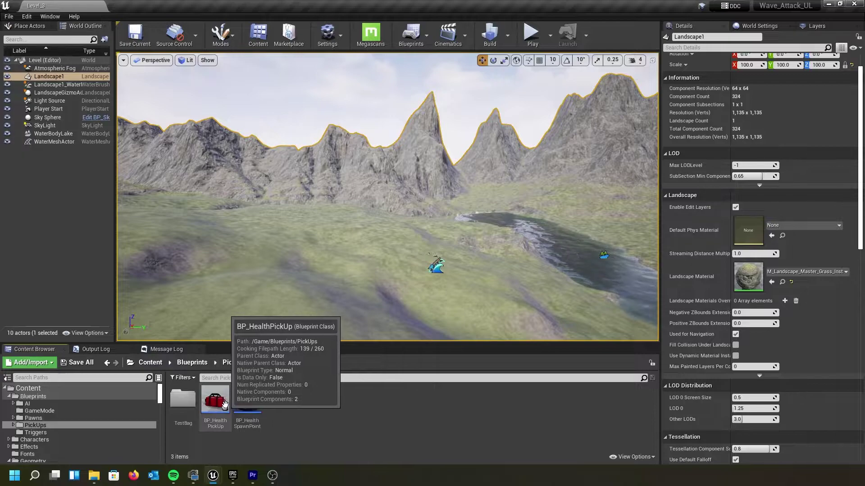
pyautogui.rightClick(210, 399)
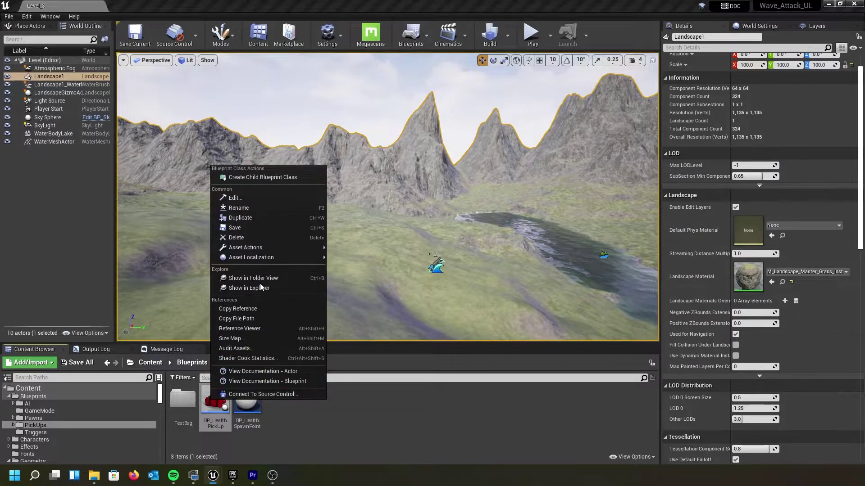
pyautogui.moveTo(264, 247)
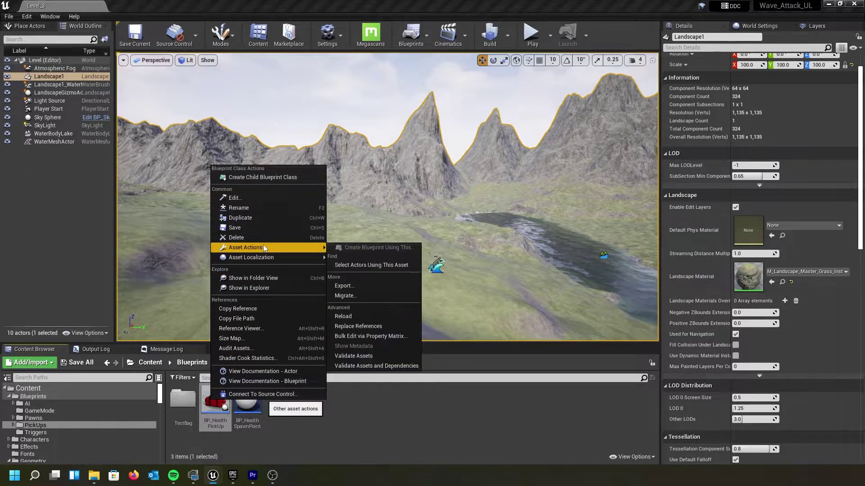
pyautogui.click(350, 295)
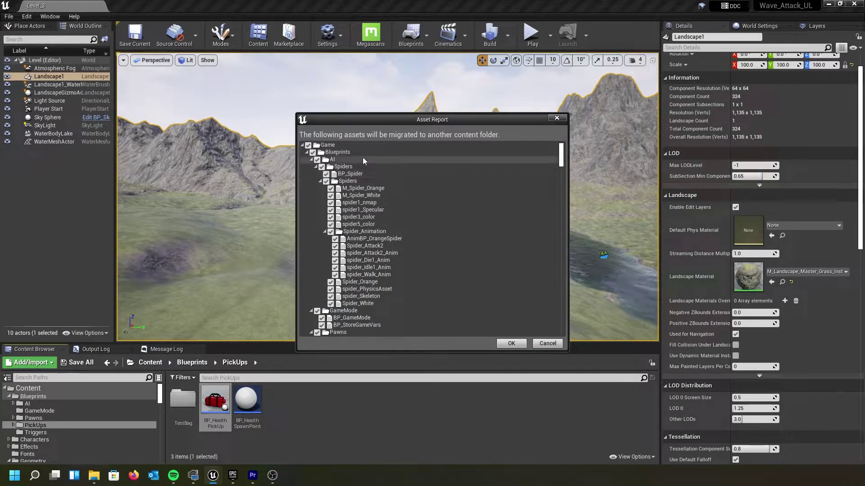
pyautogui.scroll(-10, 362, 254)
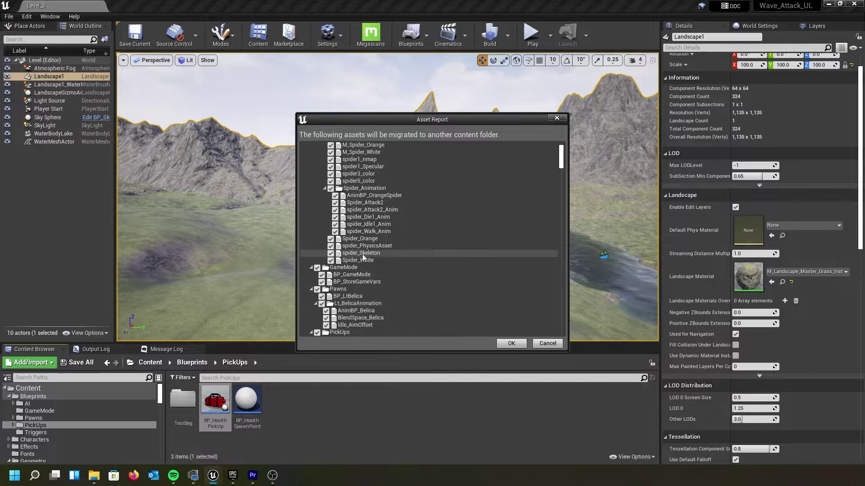
pyautogui.scroll(-5, 361, 256)
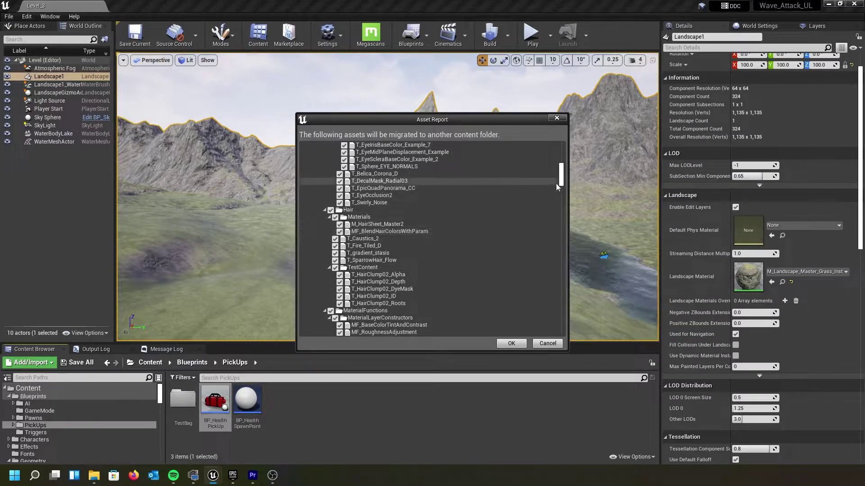
pyautogui.moveTo(560, 176); pyautogui.dragTo(561, 151)
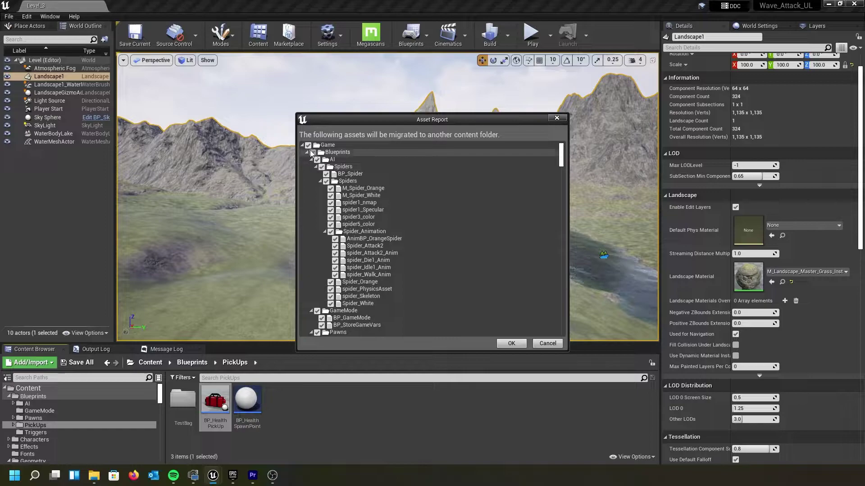
# Exclude the AI, GameMode and Pawns folders under Blueprints from the BP_HealthPickUp migration.
pyautogui.click(317, 159)
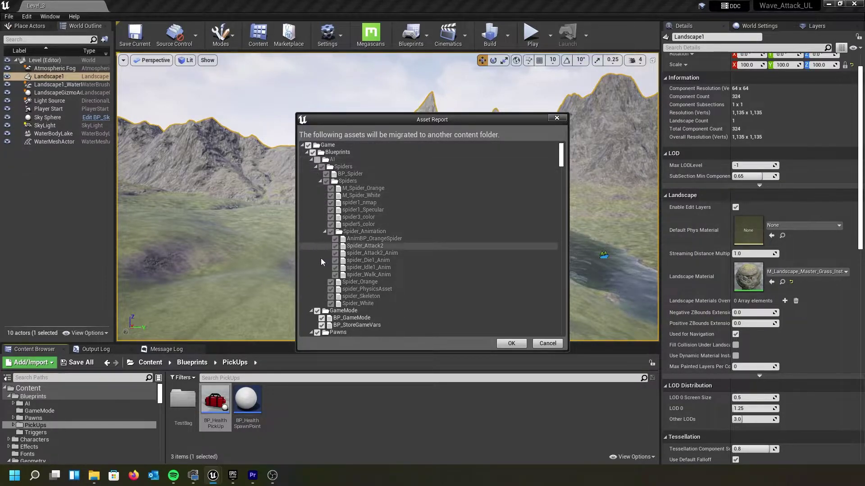
pyautogui.scroll(-1, 324, 277)
pyautogui.scroll(-1, 325, 281)
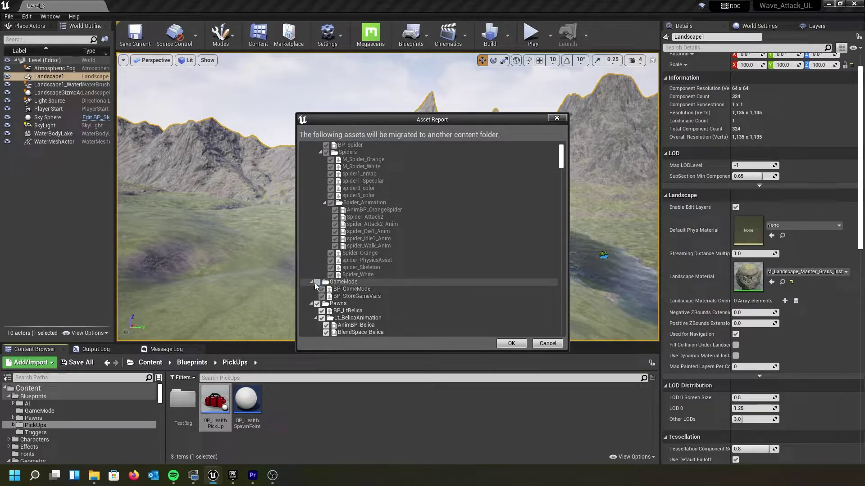
pyautogui.scroll(-2, 314, 280)
pyautogui.click(317, 274)
pyautogui.scroll(-2, 316, 273)
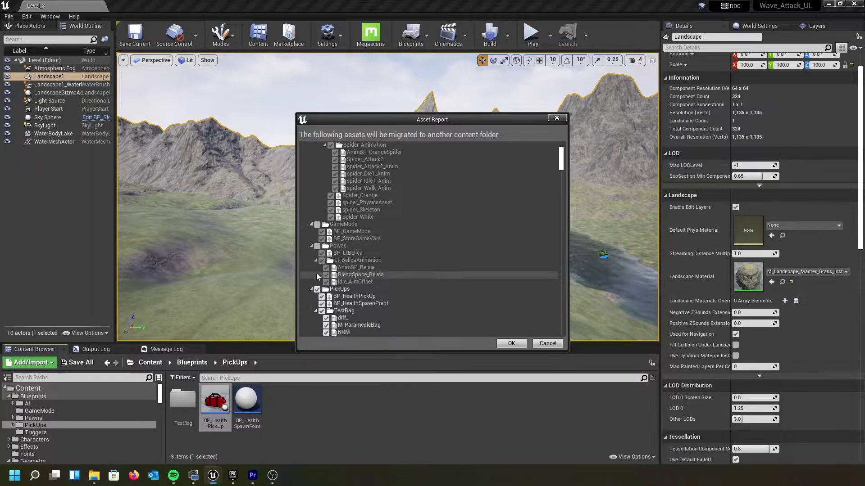
# Exclude the top-level Characters folder from the BP_HealthPickUp migration.
pyautogui.scroll(-4, 321, 276)
pyautogui.scroll(-4, 314, 256)
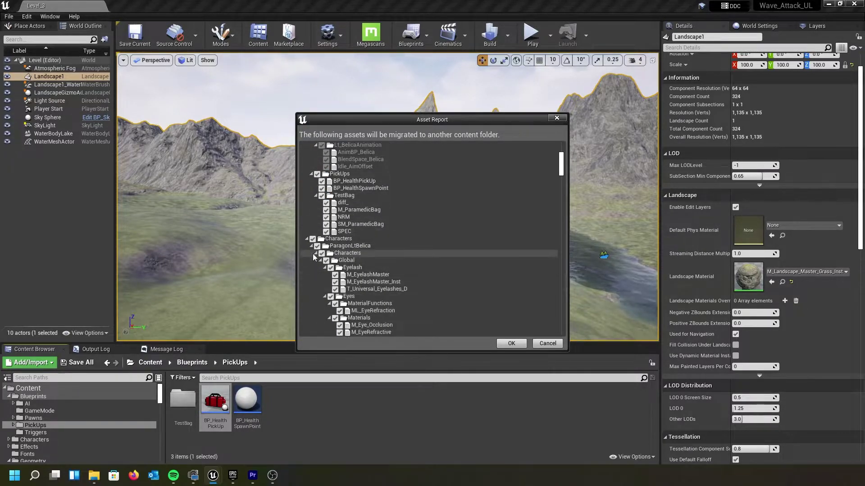
pyautogui.click(312, 239)
# Exclude the Effects, Fonts and Materials folders from the migration in the Asset Report.
pyautogui.scroll(-9, 340, 304)
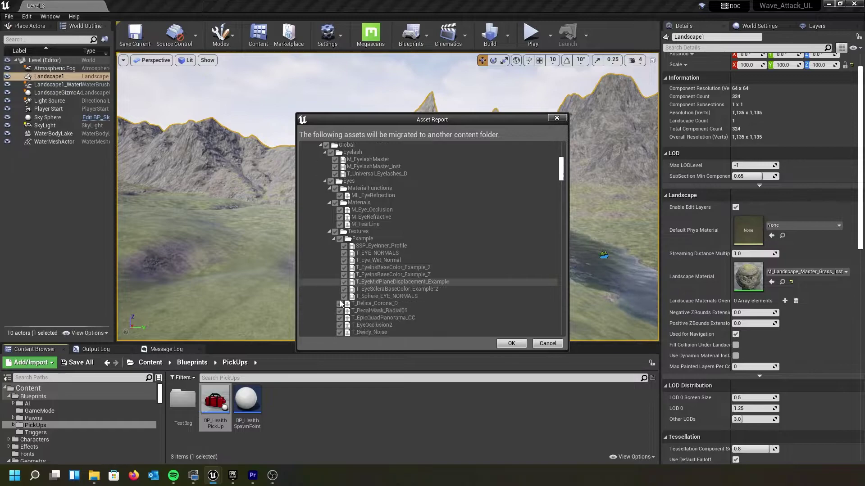
pyautogui.scroll(-12, 339, 300)
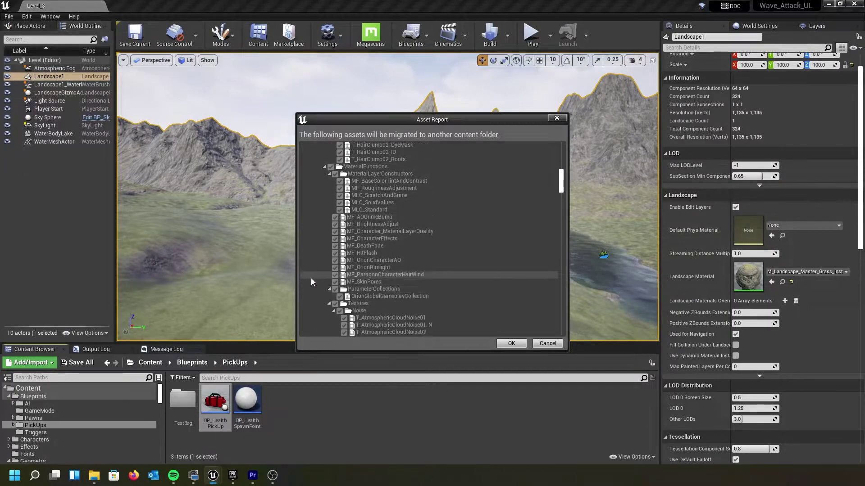
pyautogui.scroll(-15, 311, 278)
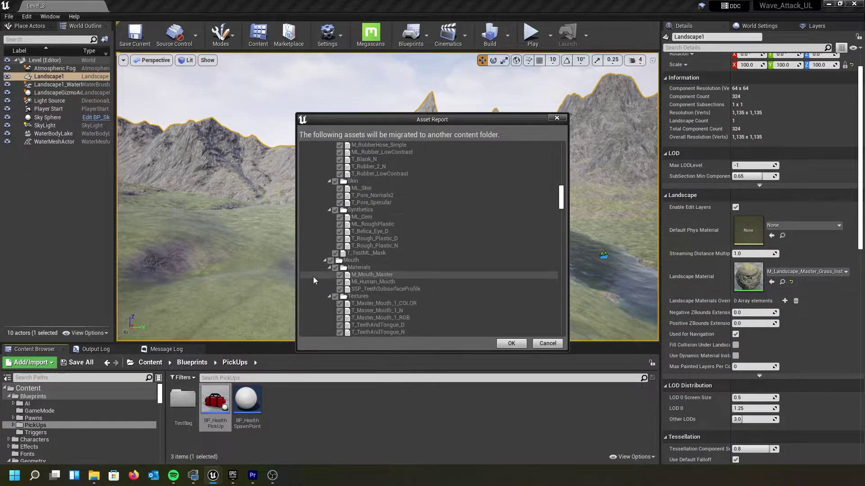
pyautogui.scroll(-15, 314, 276)
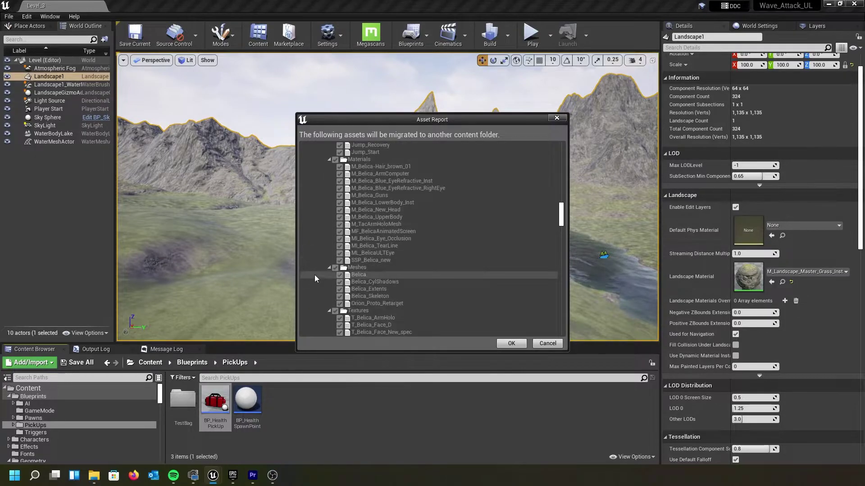
pyautogui.scroll(-15, 315, 275)
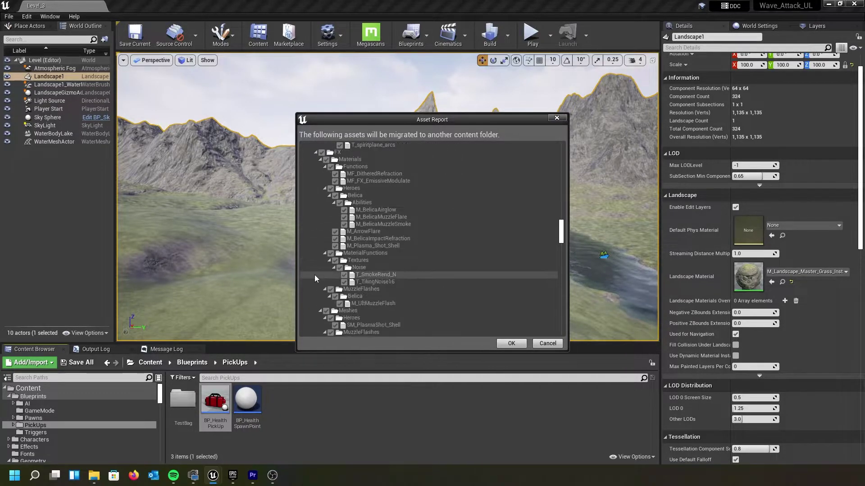
pyautogui.scroll(-15, 314, 275)
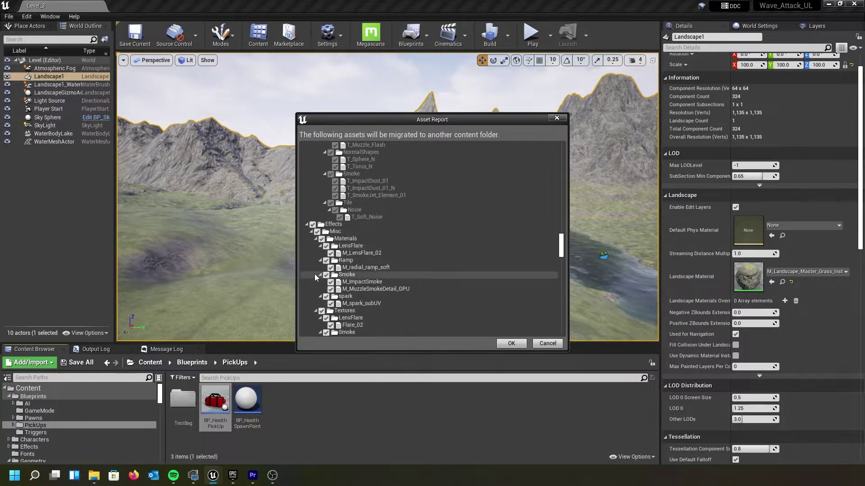
pyautogui.scroll(-6, 317, 225)
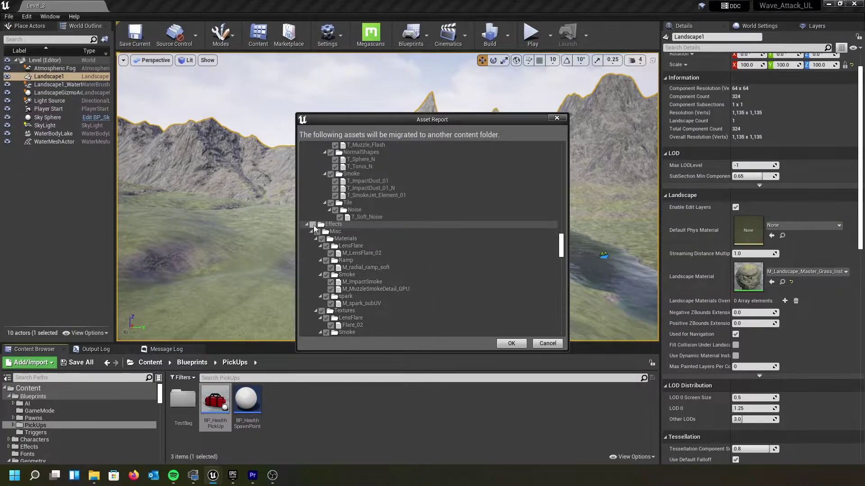
pyautogui.click(313, 275)
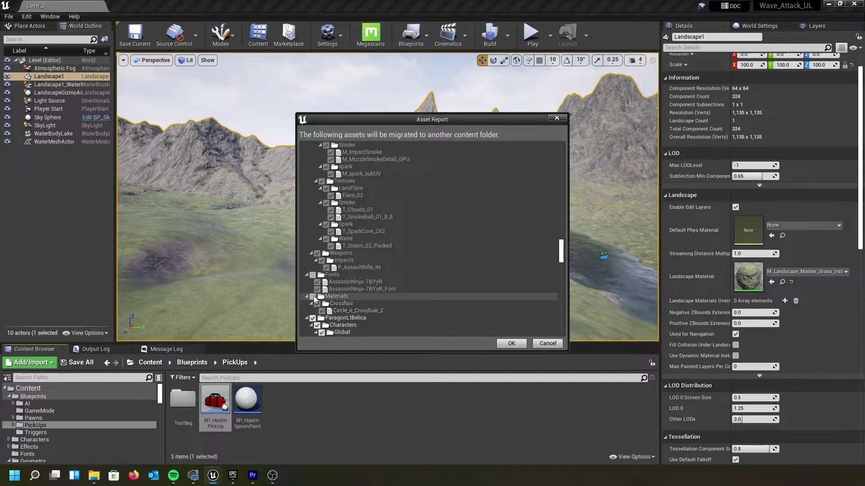
# Exclude the ParagonLtBelica, Sounds and UI folders from the migration.
pyautogui.scroll(-3, 312, 294)
pyautogui.click(312, 246)
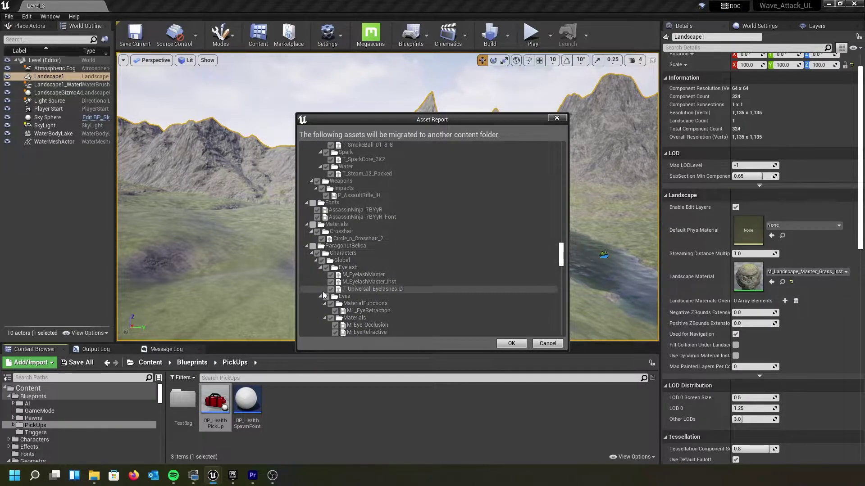
pyautogui.scroll(-10, 322, 291)
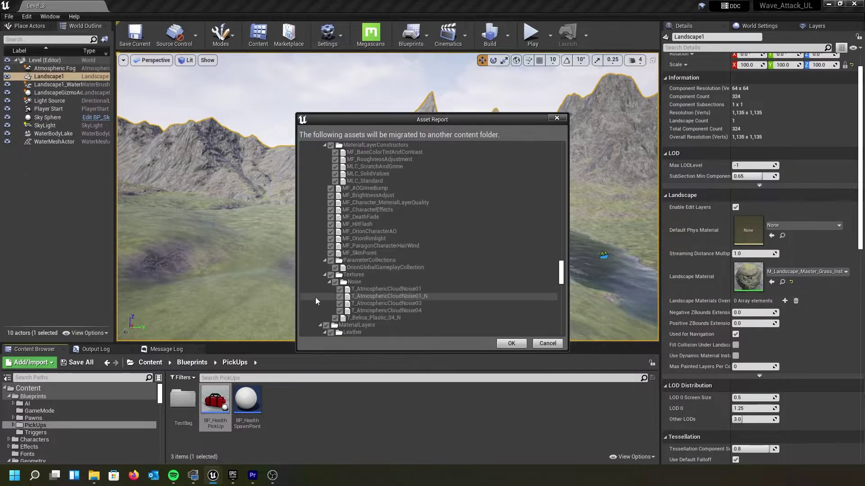
pyautogui.scroll(-10, 315, 297)
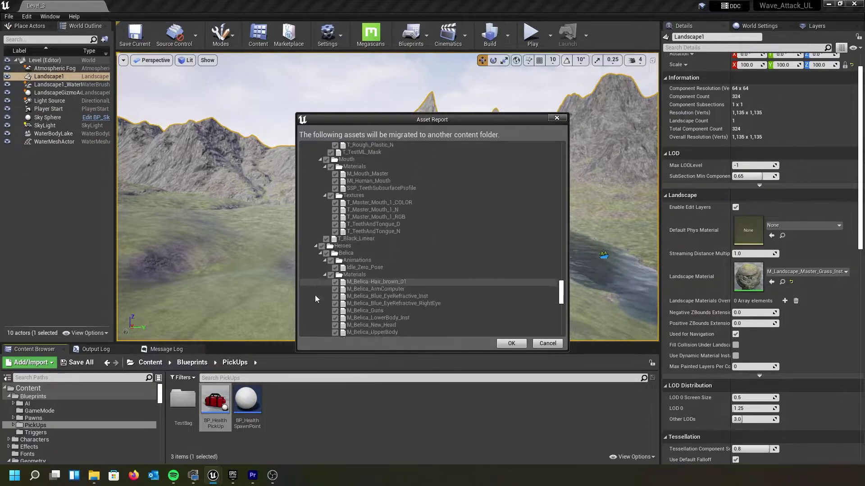
pyautogui.scroll(-12, 315, 296)
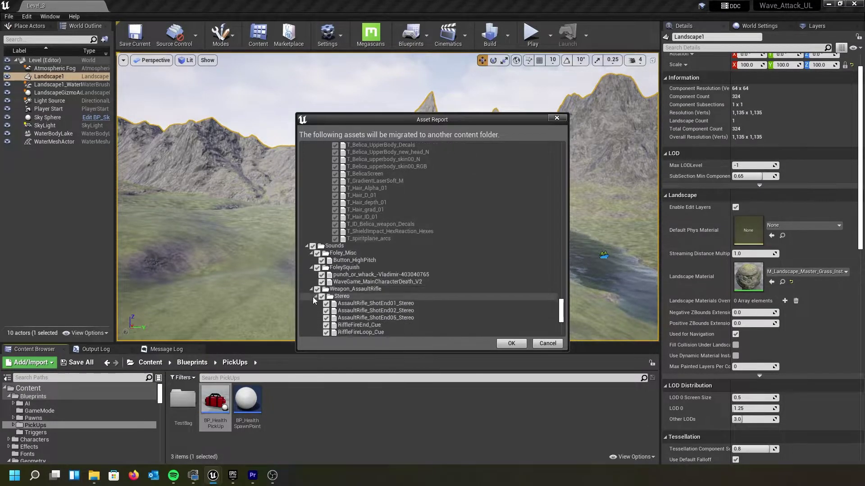
pyautogui.scroll(-9, 312, 296)
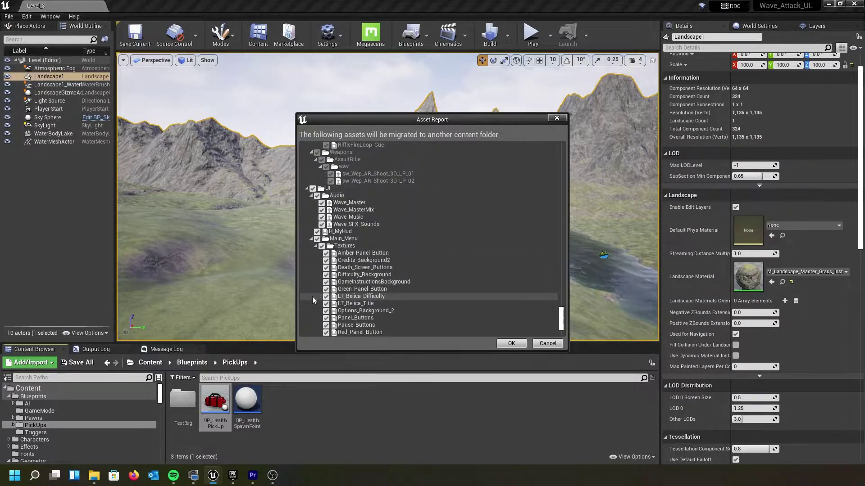
pyautogui.click(312, 189)
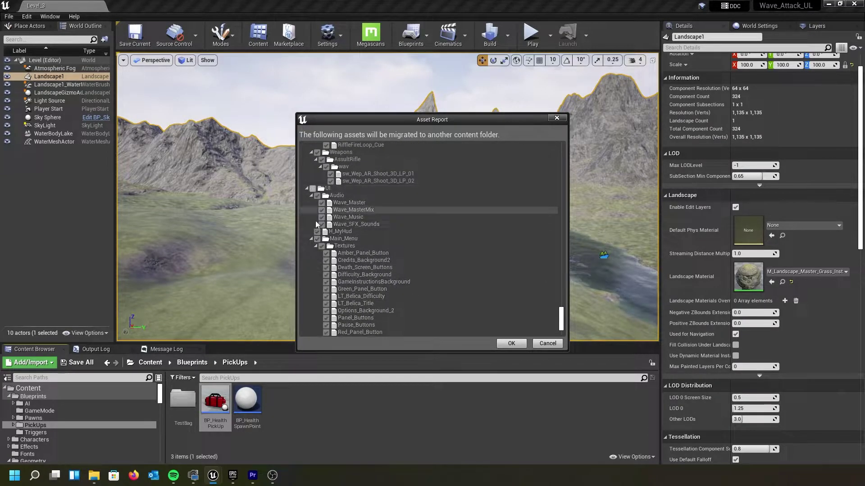
# Recheck the assets kept under Blueprints/PickUps and migrate them into MigratingDemo's Content folder.
pyautogui.scroll(-6, 316, 260)
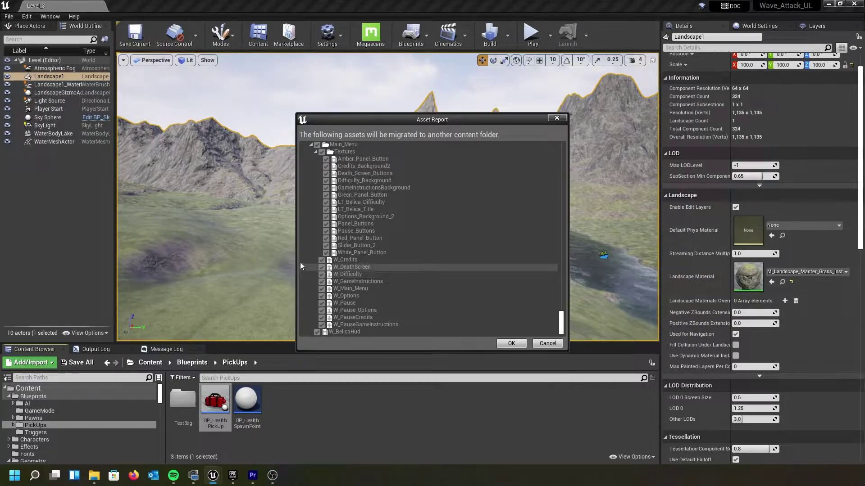
pyautogui.scroll(6, 347, 285)
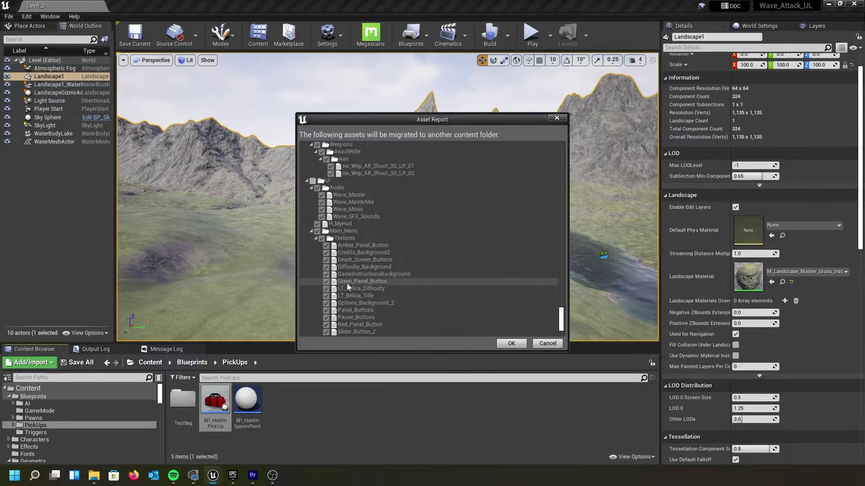
pyautogui.scroll(6, 366, 286)
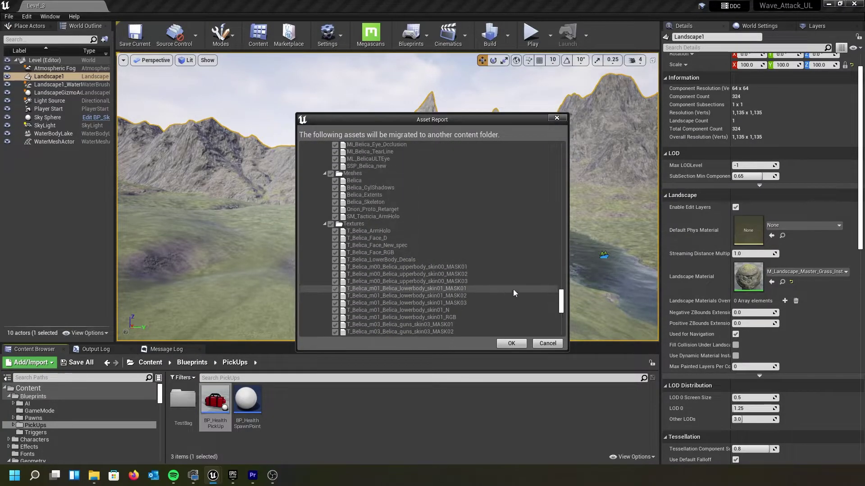
pyautogui.moveTo(560, 299); pyautogui.dragTo(531, 145)
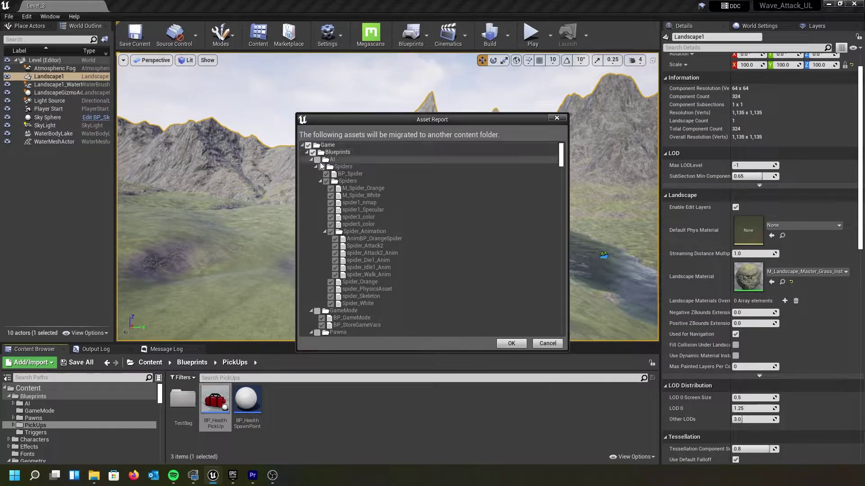
pyautogui.scroll(-7, 340, 260)
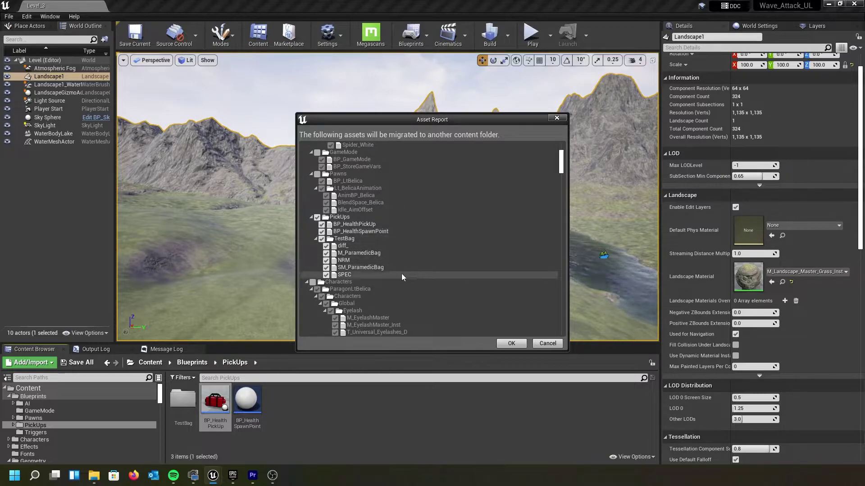
pyautogui.click(511, 343)
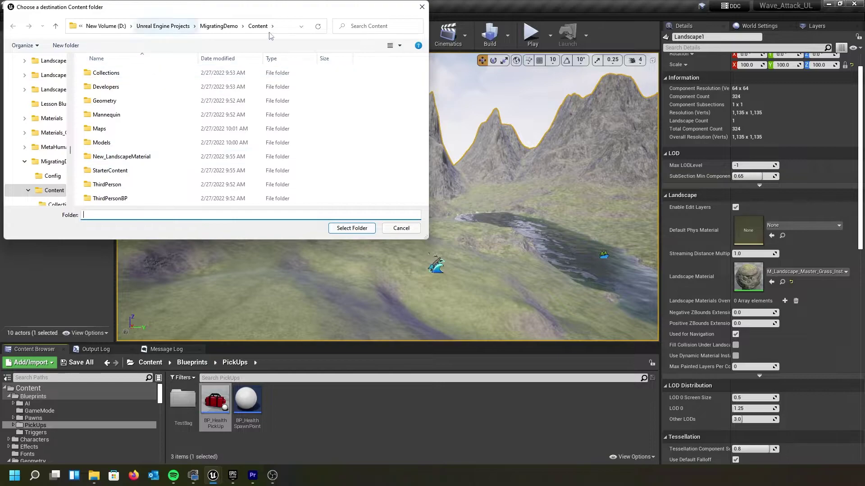
pyautogui.click(351, 228)
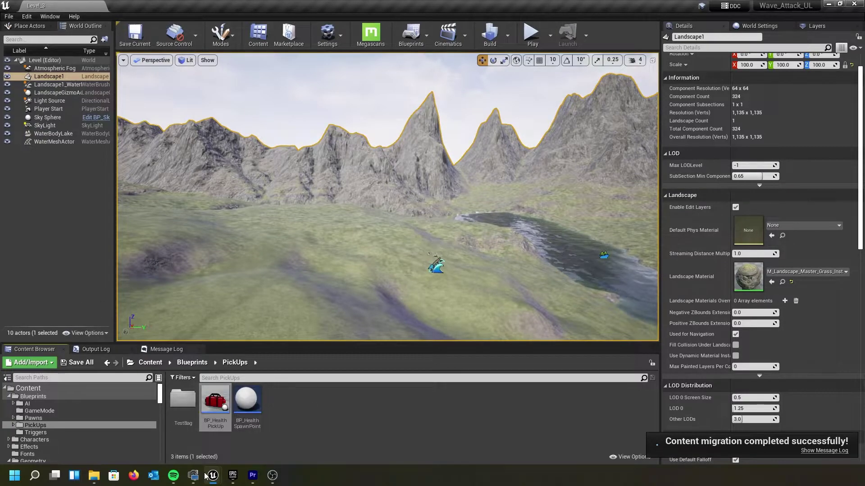
# Switch to the MigratingDemo editor and open the migrated Blueprints/PickUps folder.
pyautogui.moveTo(213, 475)
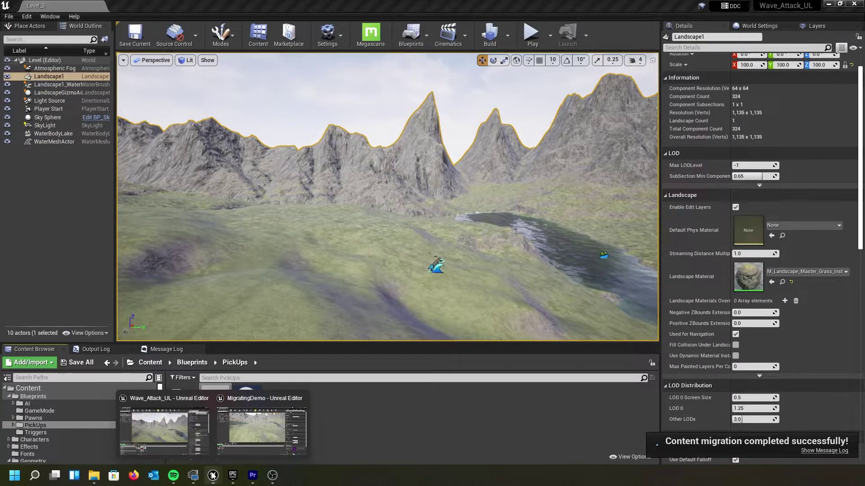
pyautogui.click(249, 432)
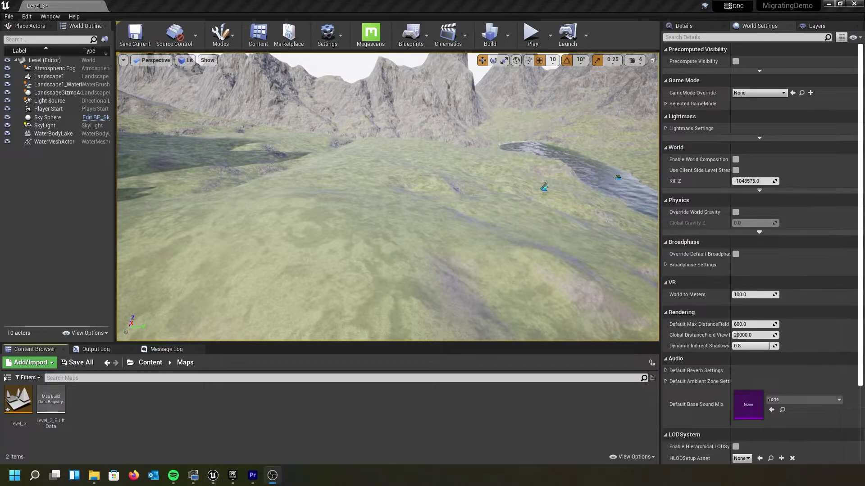
pyautogui.moveTo(231, 472)
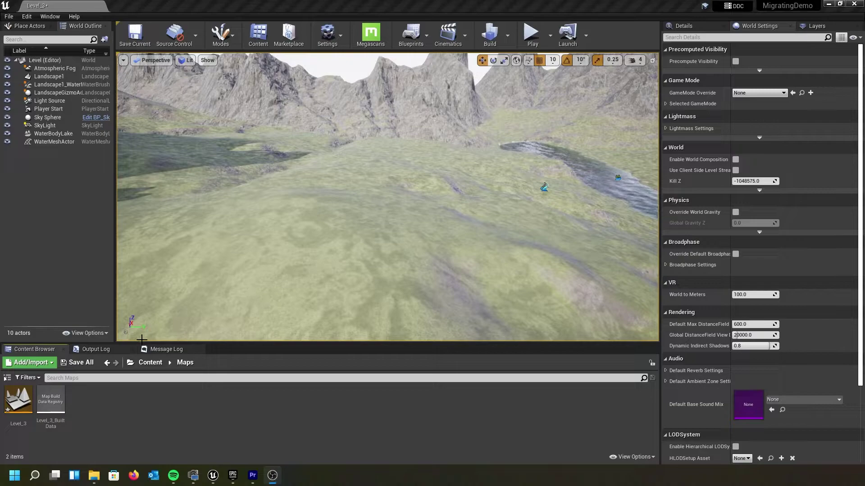
pyautogui.click(149, 363)
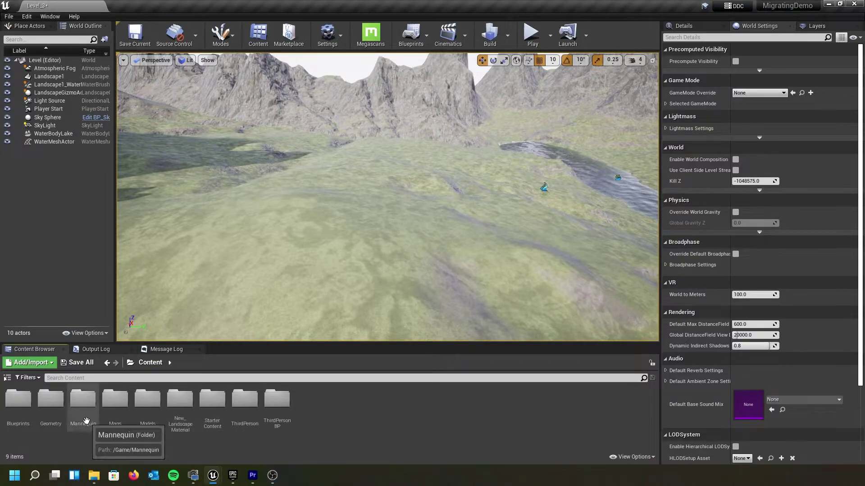
pyautogui.doubleClick(19, 406)
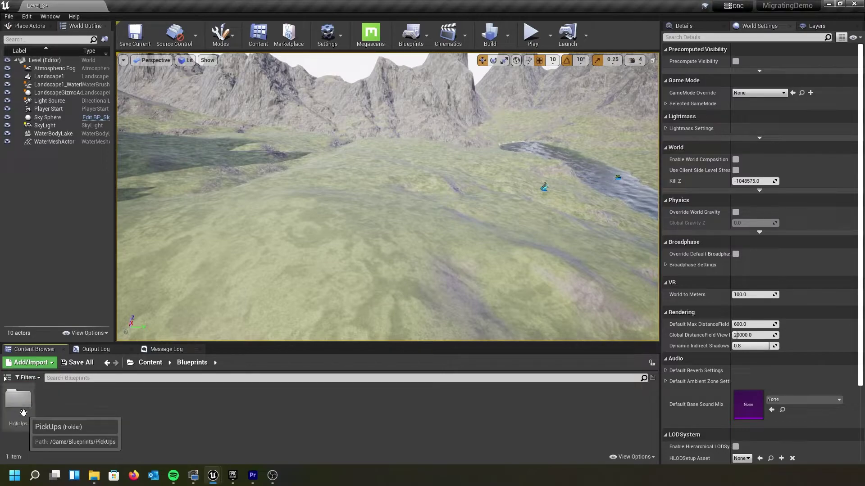
pyautogui.doubleClick(22, 408)
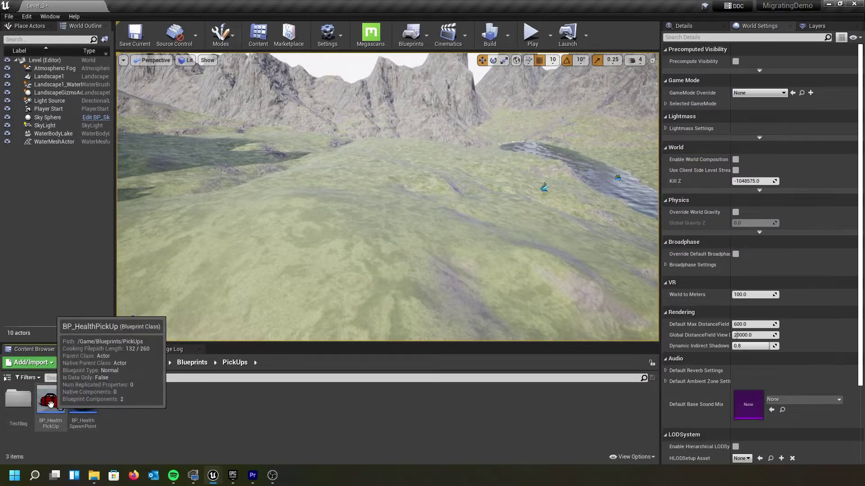
# Place BP_HealthPickUp on the Level_3 landscape, focus on it and raise it slightly.
pyautogui.moveTo(51, 404); pyautogui.dragTo(296, 229)
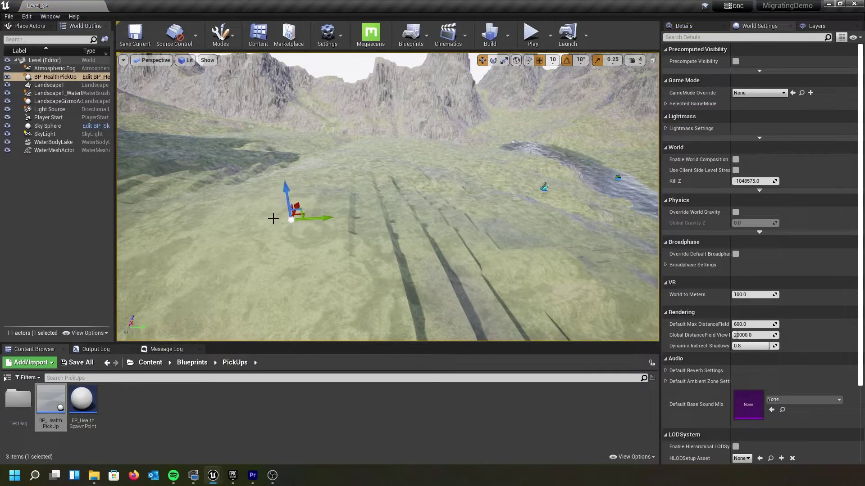
pyautogui.press('f')
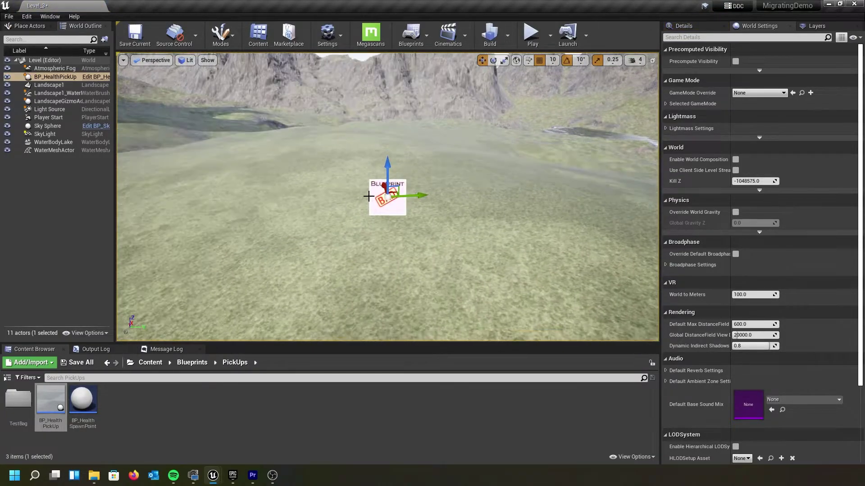
pyautogui.moveTo(387, 165); pyautogui.dragTo(384, 152)
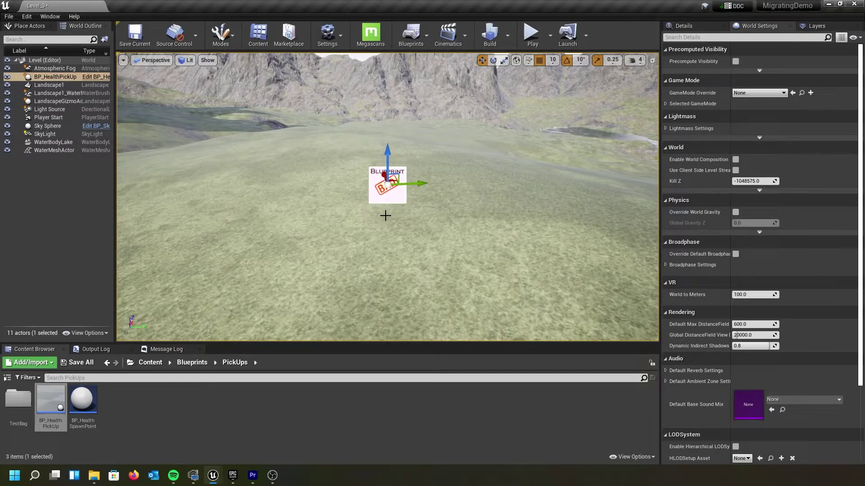
# Undo the actor's move and delete the placed BP_HealthPickUp from the level.
pyautogui.hotkey('ctrl', 'z')
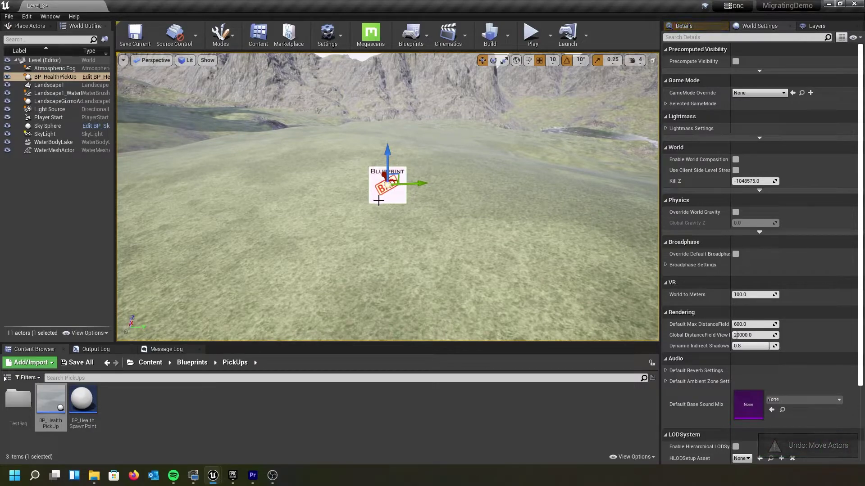
pyautogui.press('Delete')
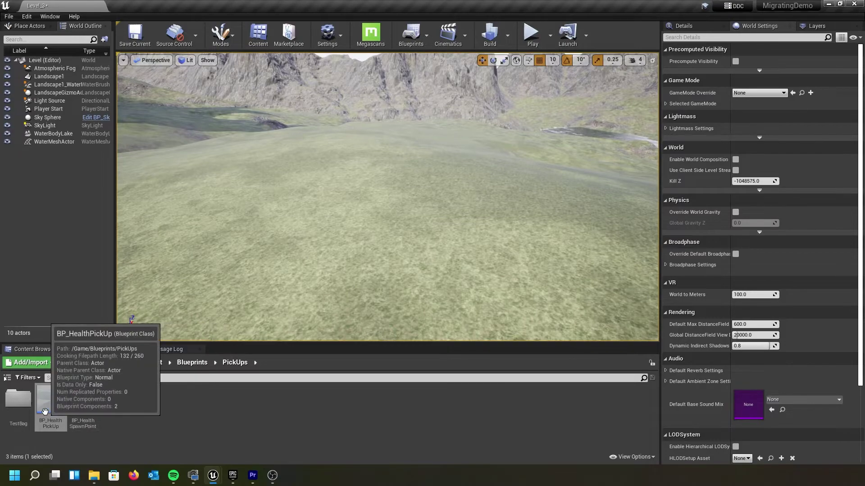
# Check the migrated assets in the TestBag folder and return to BP_HealthPickUp in the PickUps folder.
pyautogui.doubleClick(18, 403)
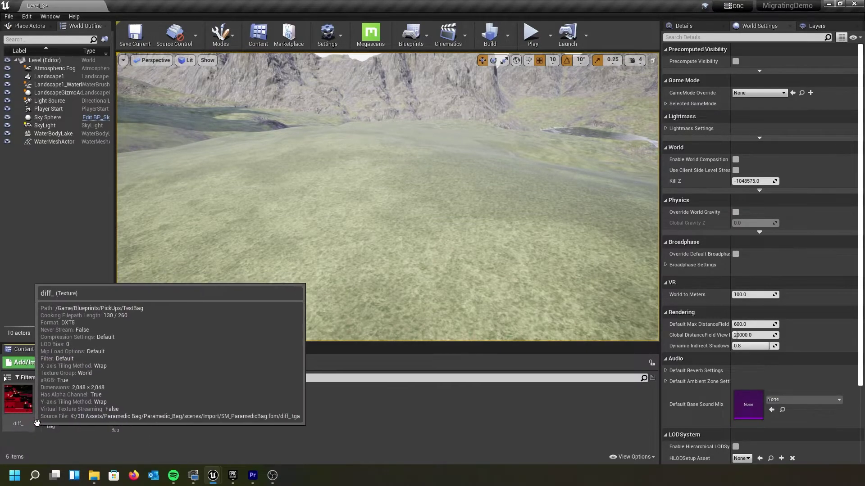
pyautogui.click(231, 363)
pyautogui.click(51, 405)
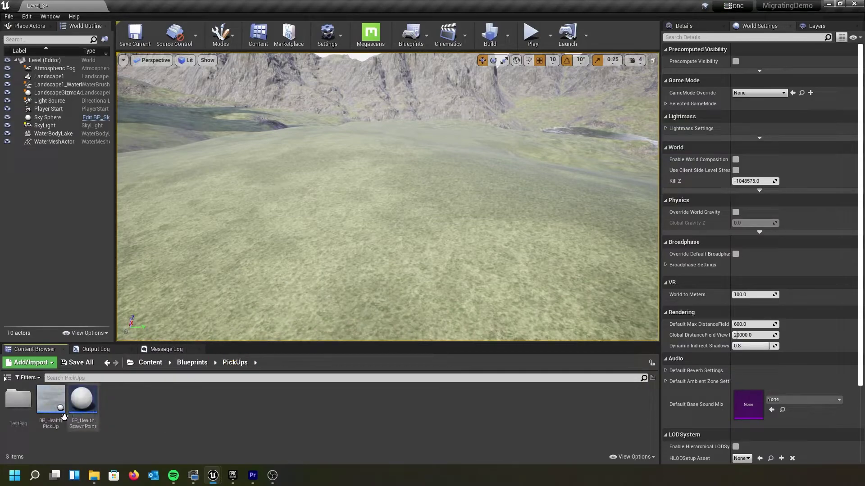
# Open the migrated BP_HealthPickUp and examine its Event Graph from ActorBeginOverlap through DestroyActor, including the broken cast and health function nodes.
pyautogui.doubleClick(52, 406)
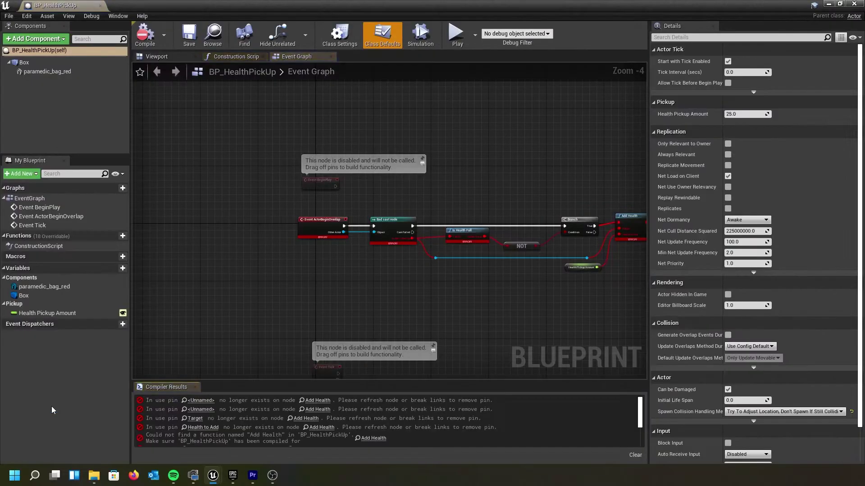
pyautogui.scroll(3, 361, 259)
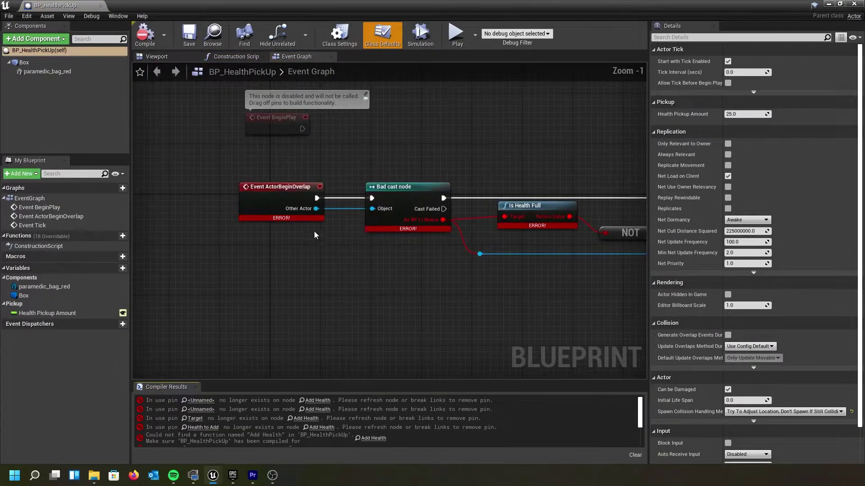
pyautogui.moveTo(453, 279); pyautogui.dragTo(274, 275, button='right')
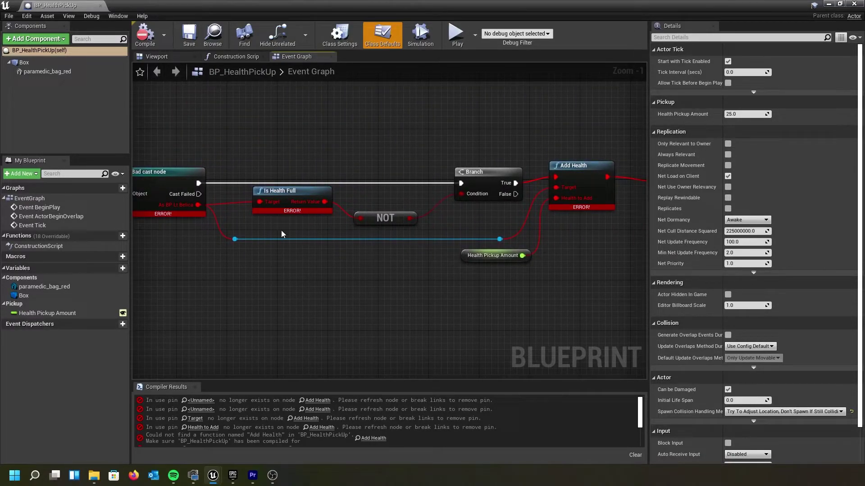
pyautogui.scroll(-1, 299, 256)
pyautogui.moveTo(180, 189); pyautogui.dragTo(317, 182, button='right')
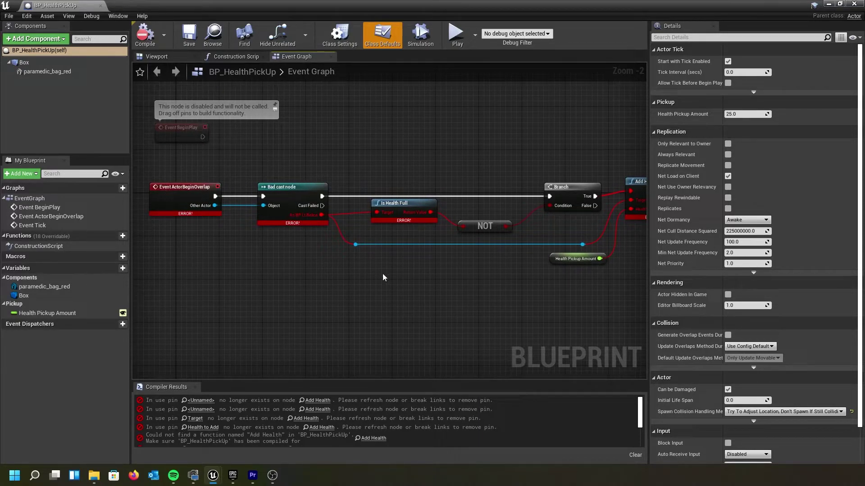
pyautogui.moveTo(383, 274); pyautogui.dragTo(310, 252, button='right')
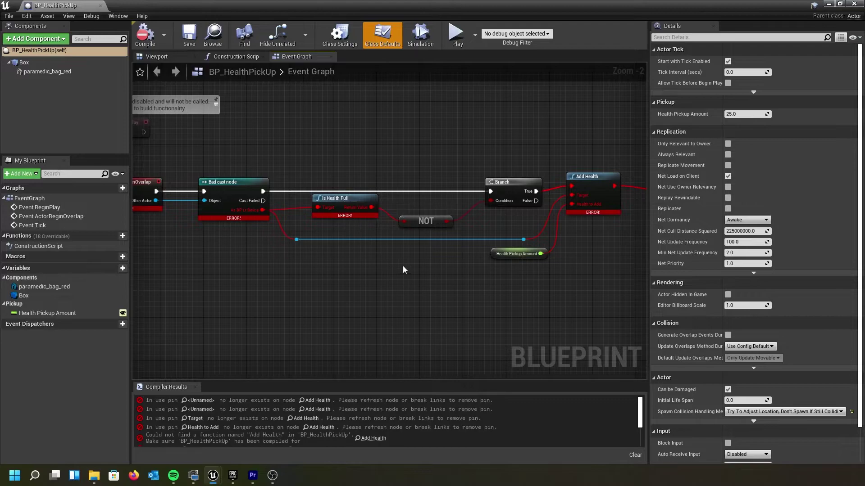
pyautogui.moveTo(404, 270)
pyautogui.mouseDown(button='right')
pyautogui.moveTo(166, 264)
pyautogui.moveTo(163, 253)
pyautogui.moveTo(357, 245)
pyautogui.mouseUp(button='right')
pyautogui.moveTo(289, 280); pyautogui.dragTo(298, 278, button='right')
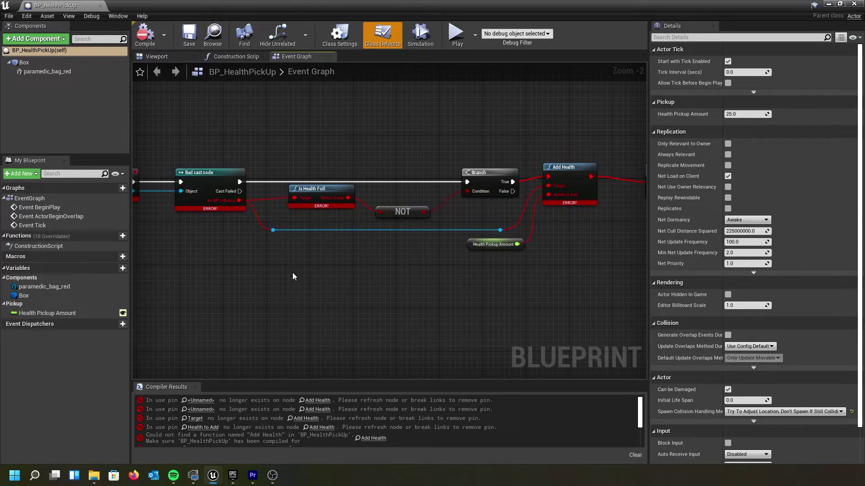
pyautogui.moveTo(264, 271); pyautogui.dragTo(333, 274, button='right')
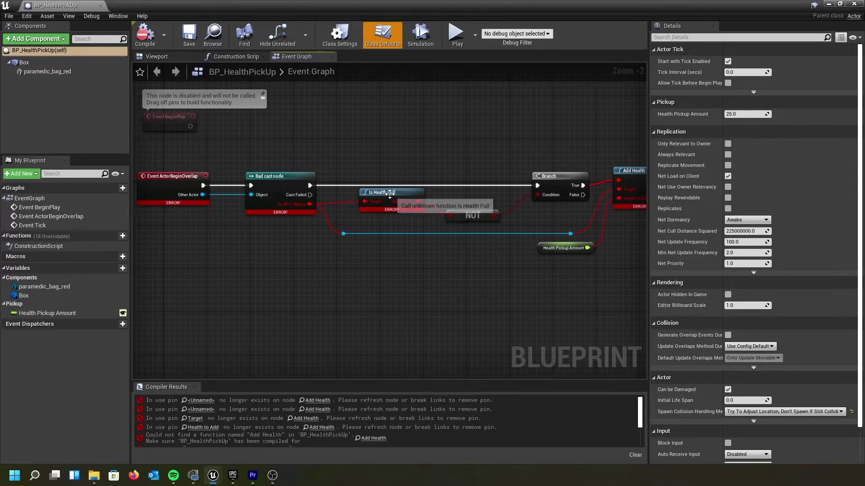
pyautogui.moveTo(353, 251); pyautogui.dragTo(316, 253, button='right')
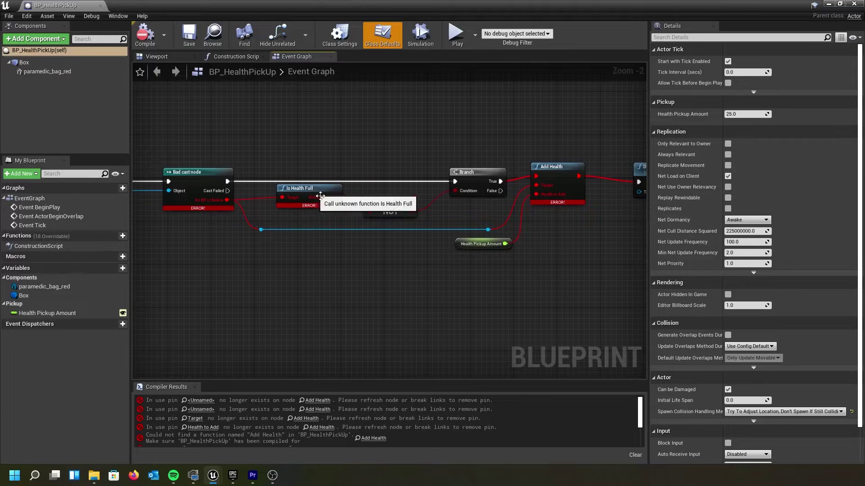
pyautogui.moveTo(451, 278); pyautogui.dragTo(315, 277, button='right')
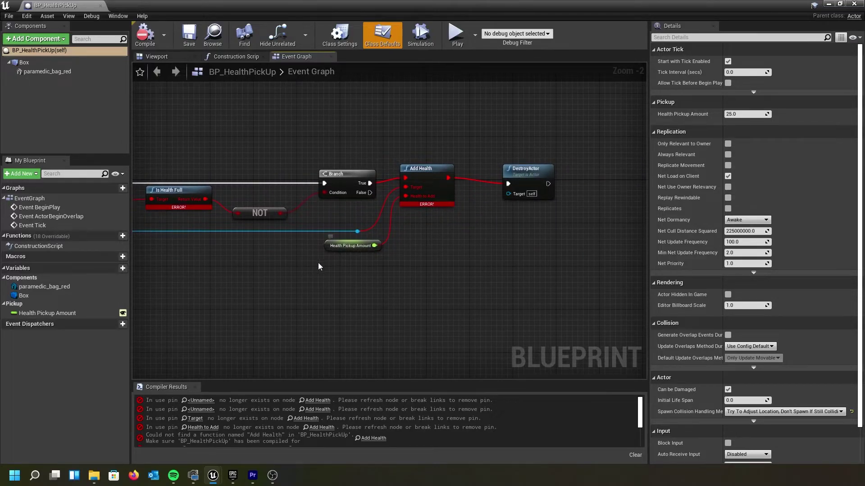
pyautogui.moveTo(249, 228); pyautogui.dragTo(360, 230, button='right')
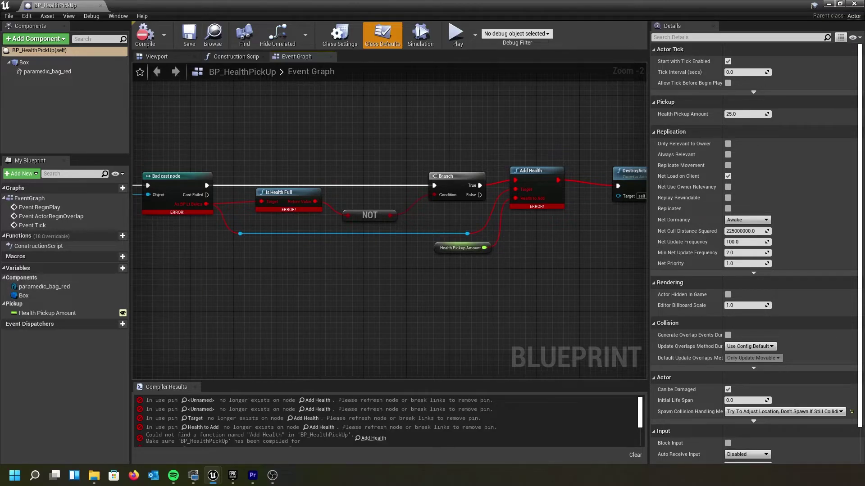
pyautogui.scroll(-2, 326, 247)
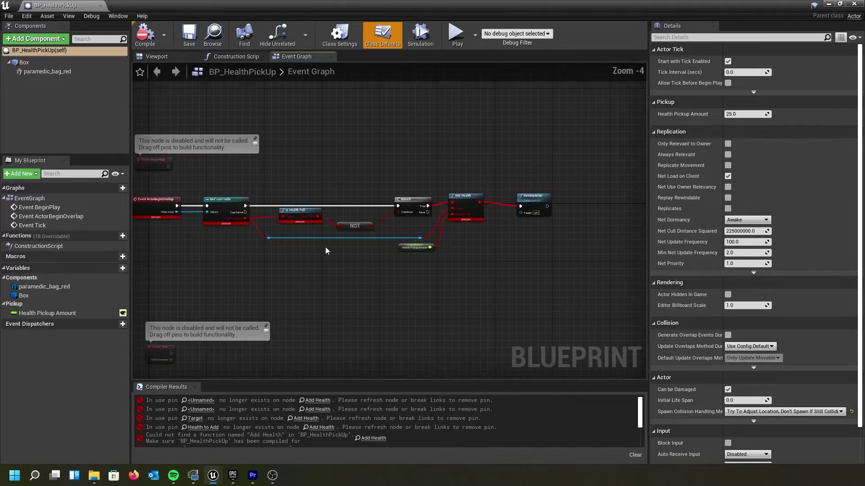
pyautogui.moveTo(234, 247); pyautogui.dragTo(277, 228, button='right')
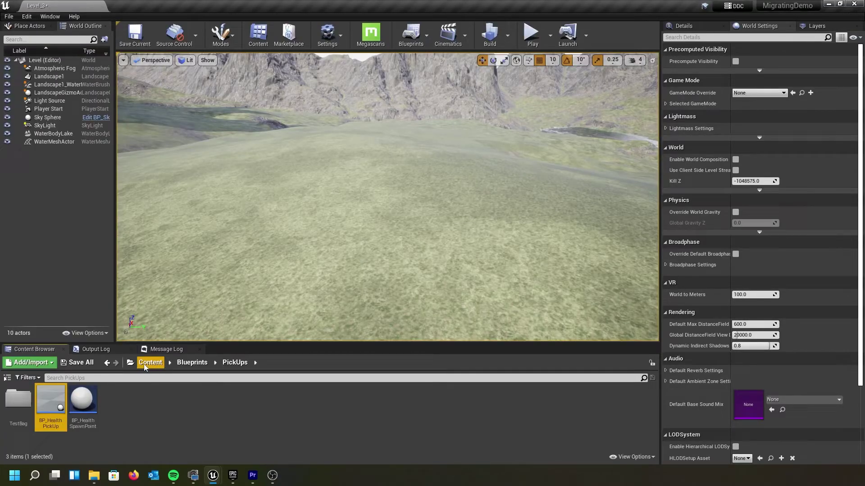
# Check MigratingDemo's root Content folder, switch to the Wave_Attack_UL editor and open its Models/FirstAid folder.
pyautogui.click(145, 366)
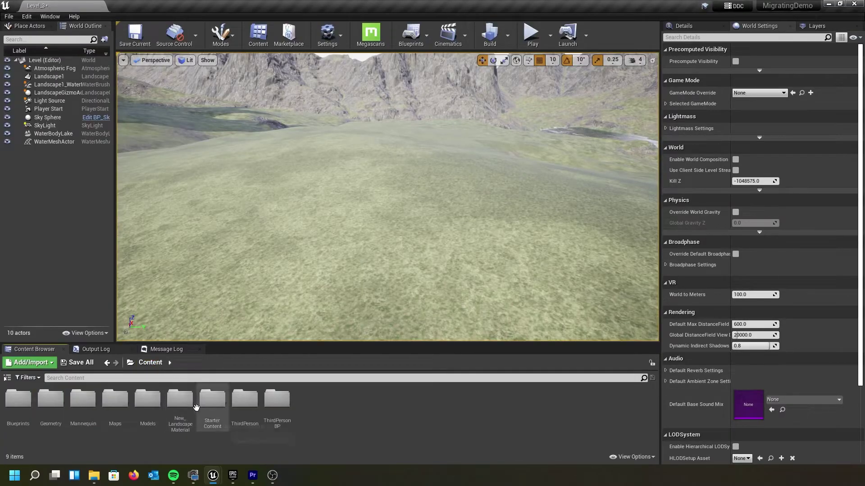
pyautogui.moveTo(213, 477)
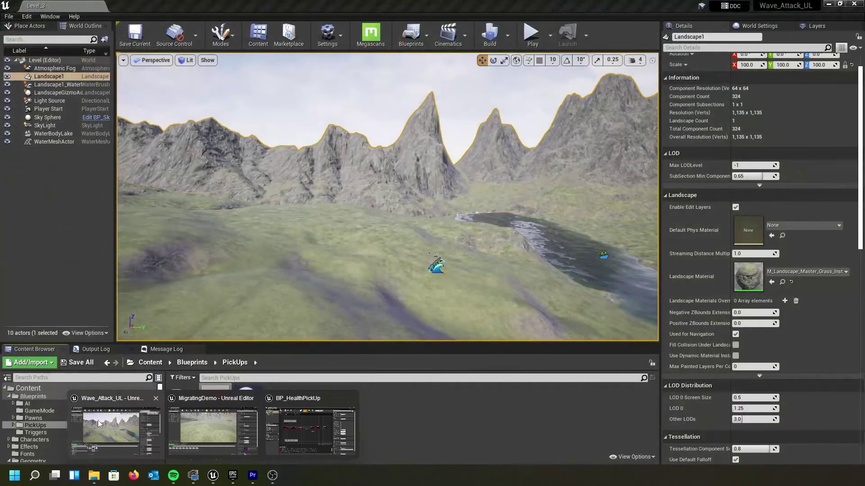
pyautogui.click(98, 420)
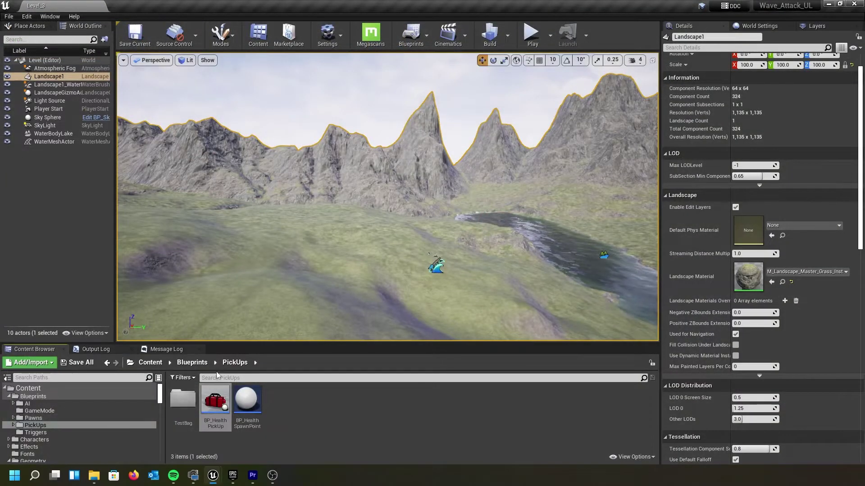
pyautogui.click(192, 363)
pyautogui.click(150, 364)
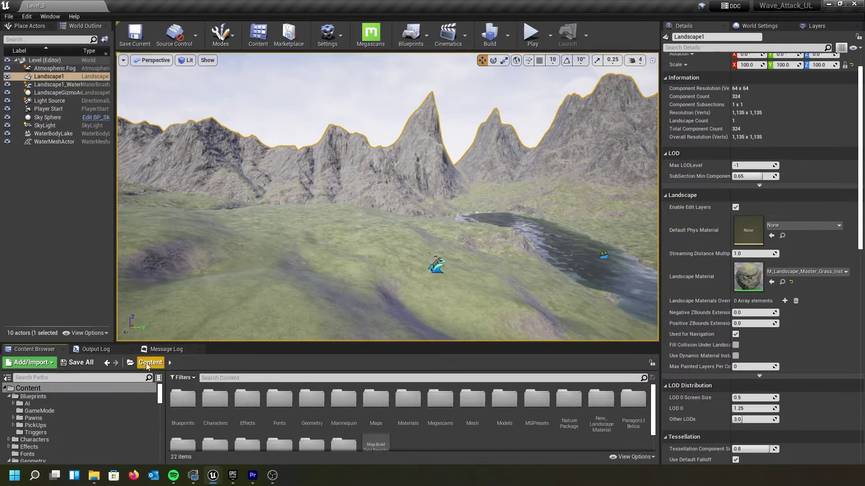
pyautogui.doubleClick(501, 399)
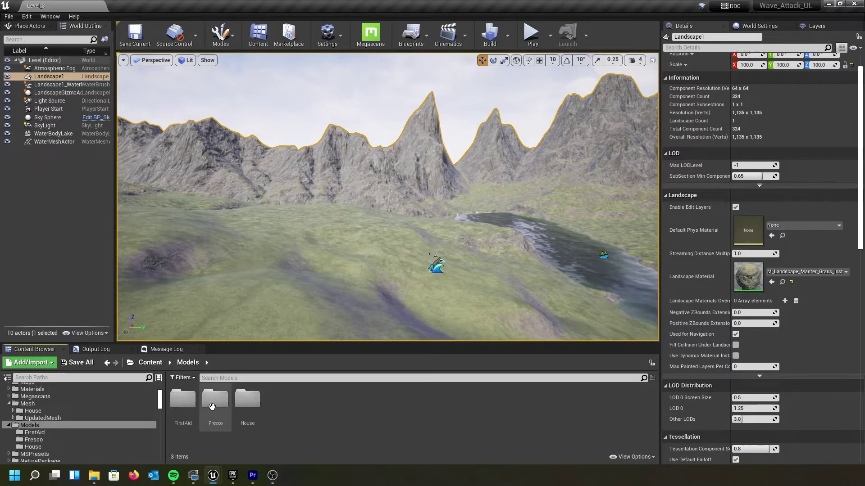
pyautogui.doubleClick(183, 399)
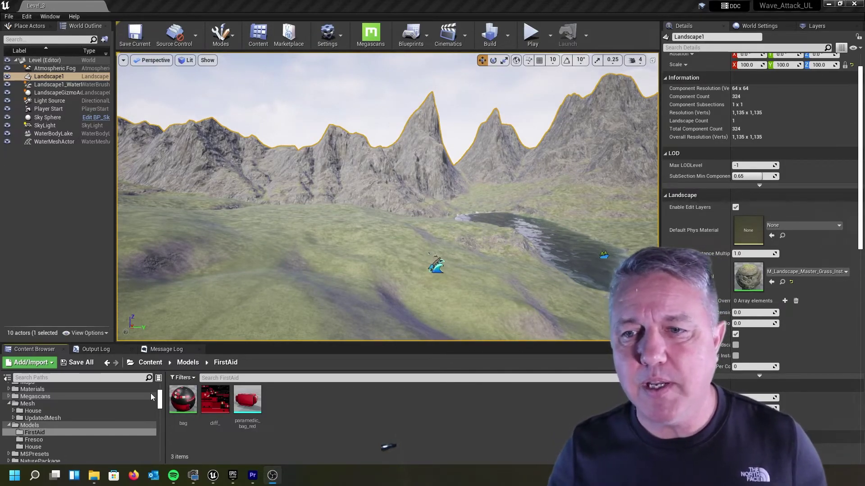
# Start exporting the paramedic_bag_red static mesh as an FBX file.
pyautogui.rightClick(256, 396)
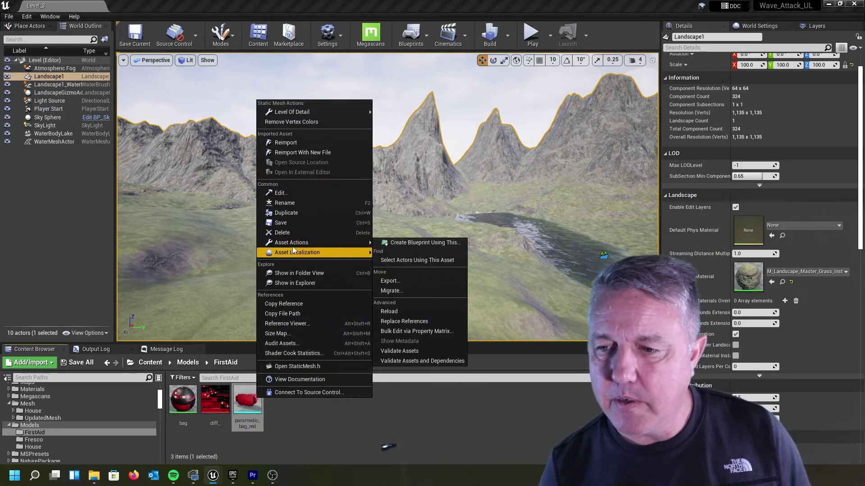
pyautogui.click(387, 281)
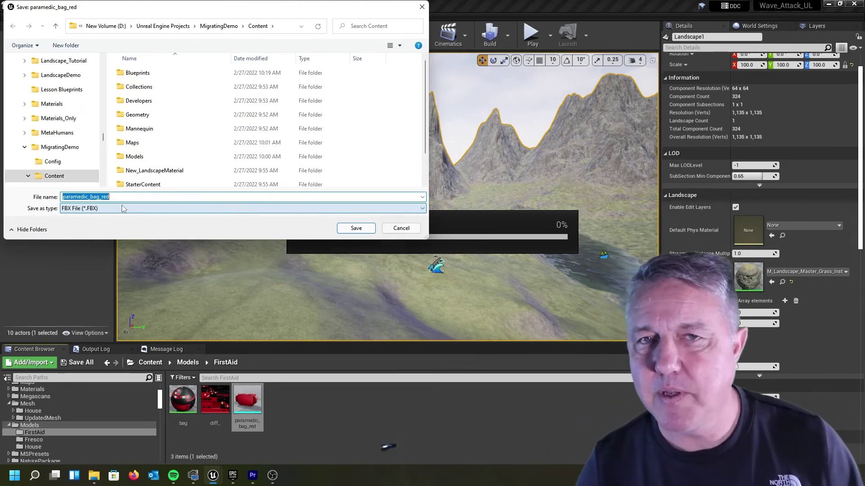
pyautogui.hotkey('alt', 'Tab')
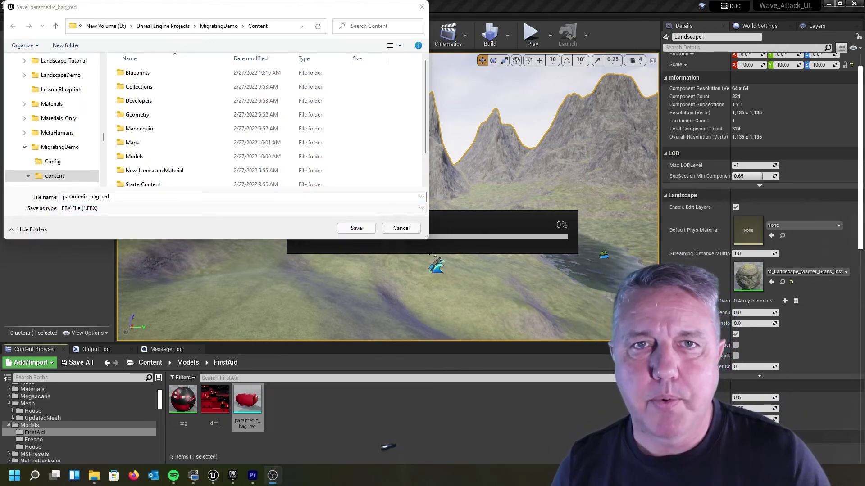